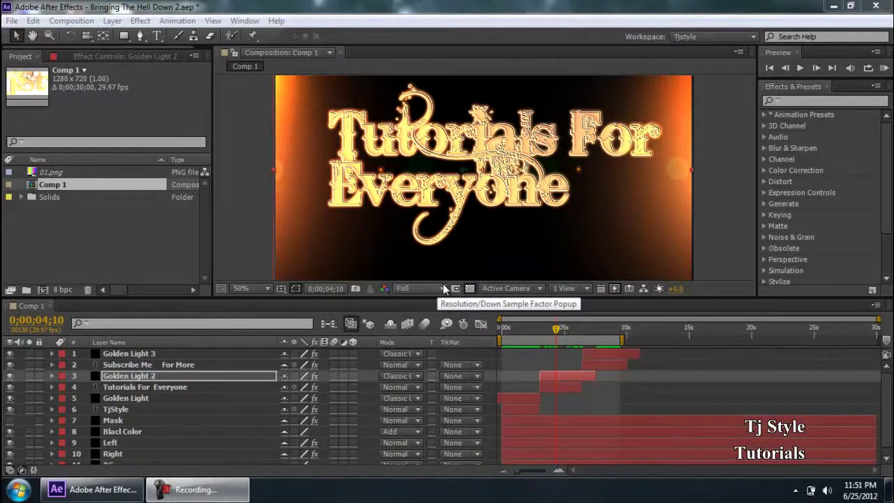
Select the Golden Light 2 layer in Comp 1's timeline.
click(479, 4)
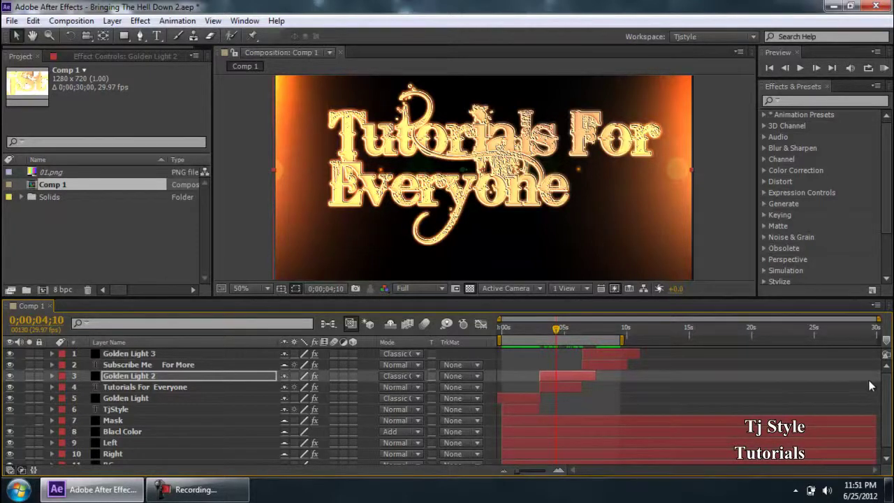
scroll(151, 390, down, 1)
scroll(147, 420, up, 1)
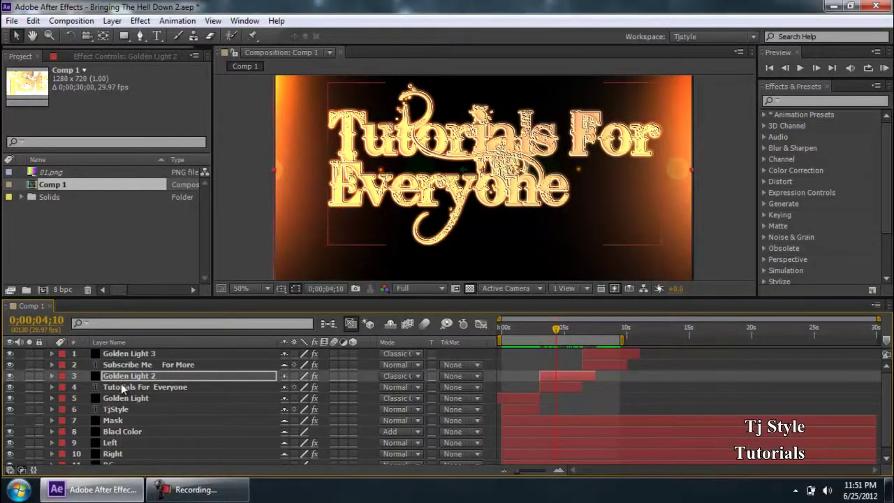
scroll(121, 384, down, 1)
scroll(81, 377, up, 1)
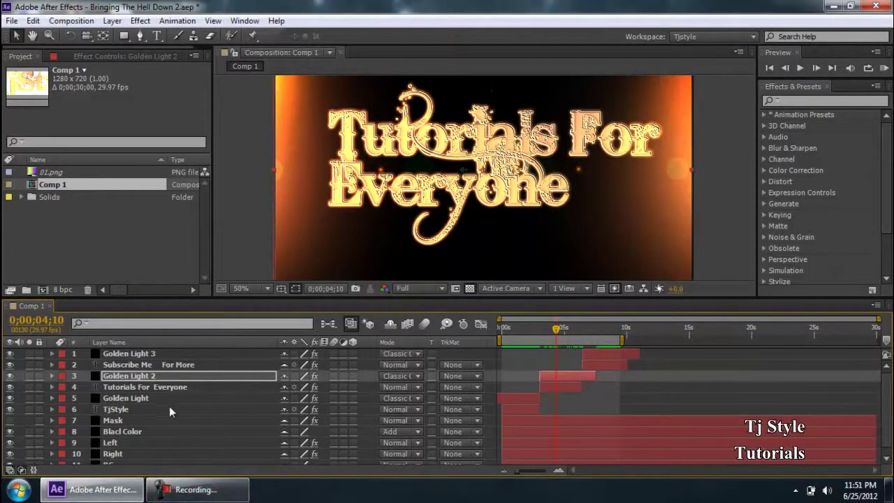
click(136, 378)
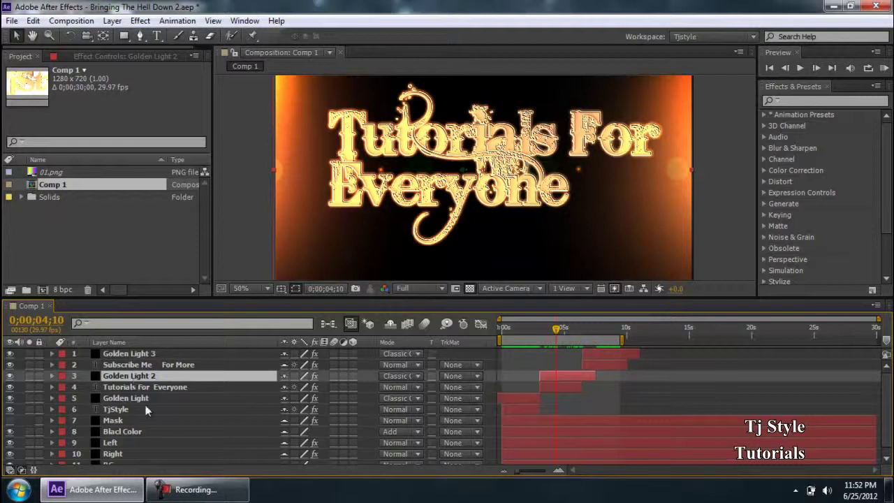
Raise the Composition/Timeline border so all eleven layers down to BG show.
click(195, 488)
click(195, 489)
drag(308, 297, 308, 286)
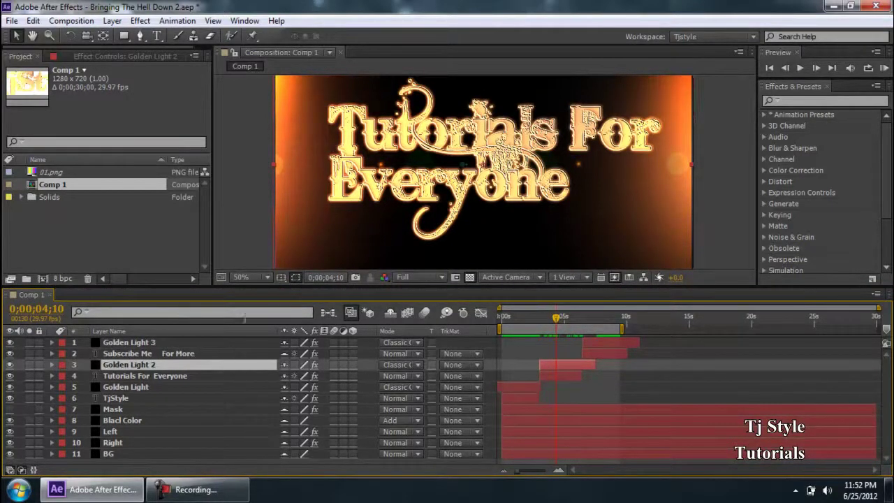
drag(240, 285, 240, 285)
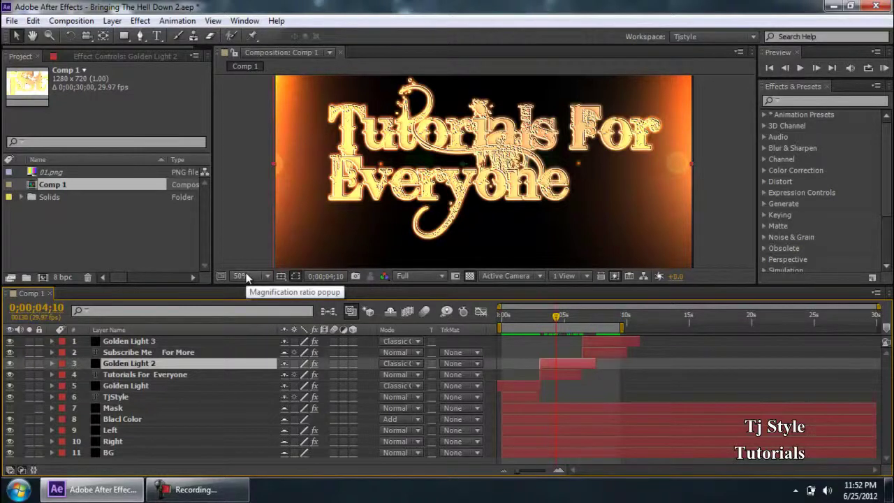
Inspect the Golden Light 2, TjStyle and Golden Light layers, then move the playhead to 0;00;00;22.
key(Return)
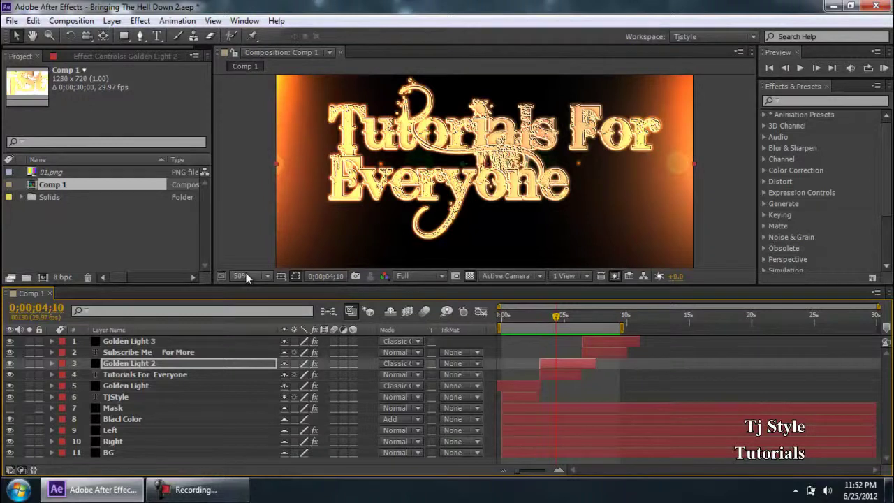
click(247, 192)
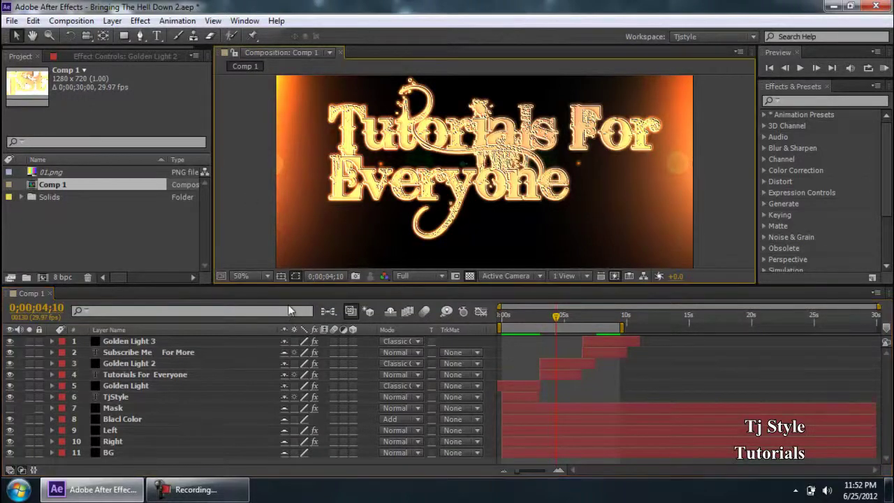
click(271, 363)
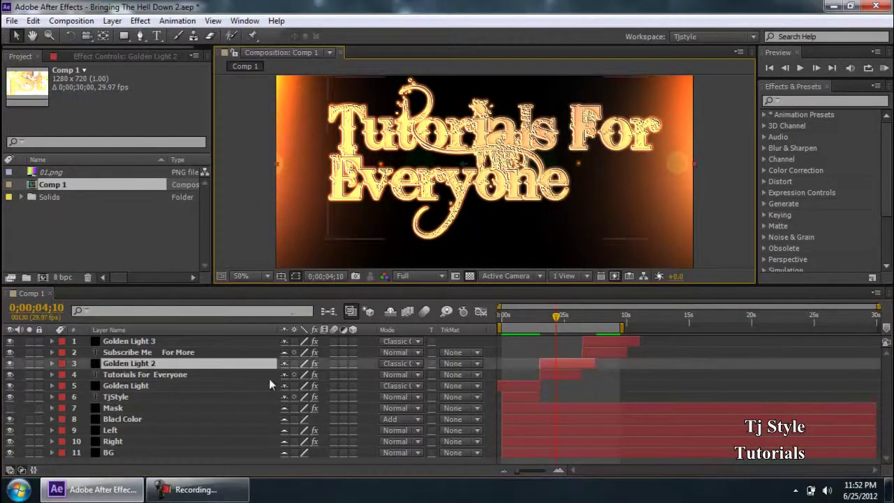
click(127, 398)
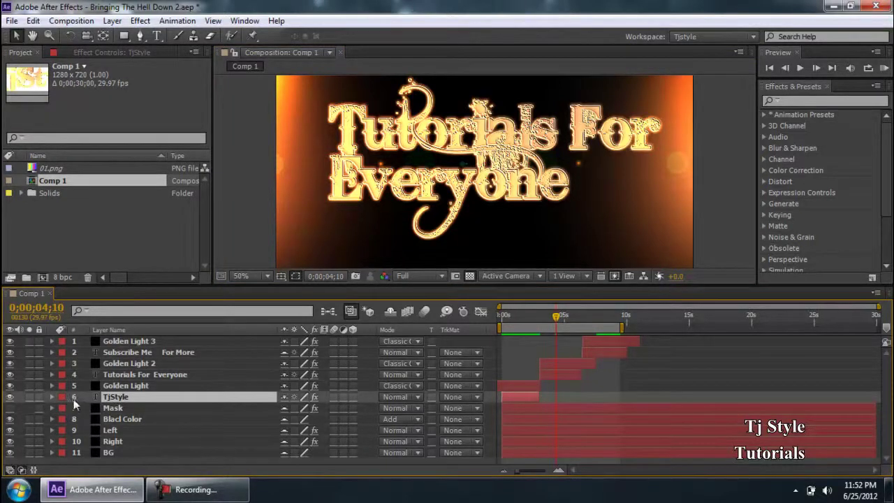
click(108, 387)
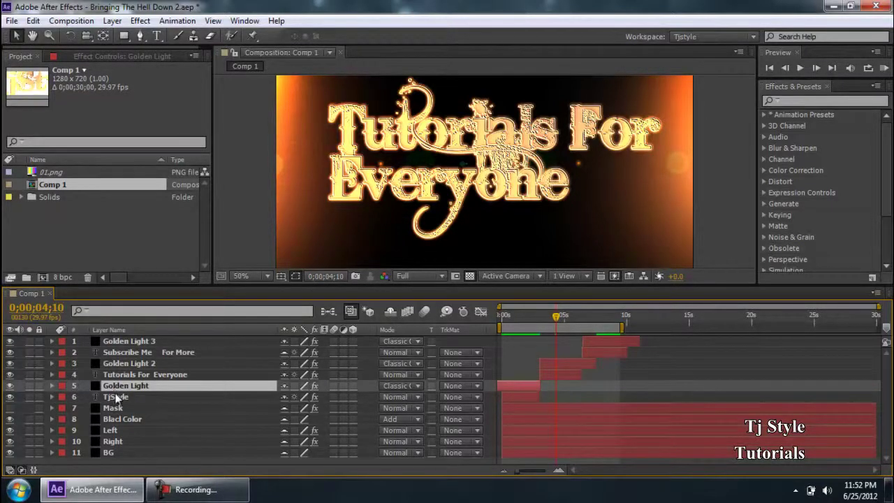
click(117, 395)
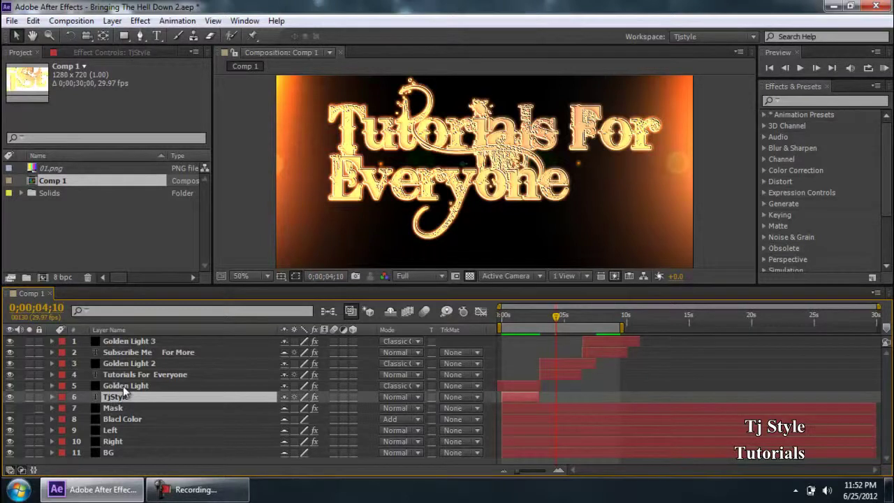
click(123, 385)
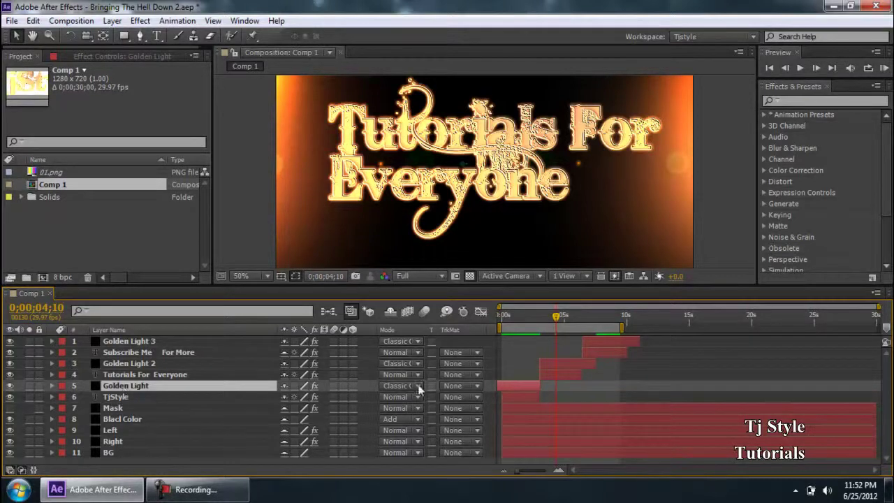
click(512, 315)
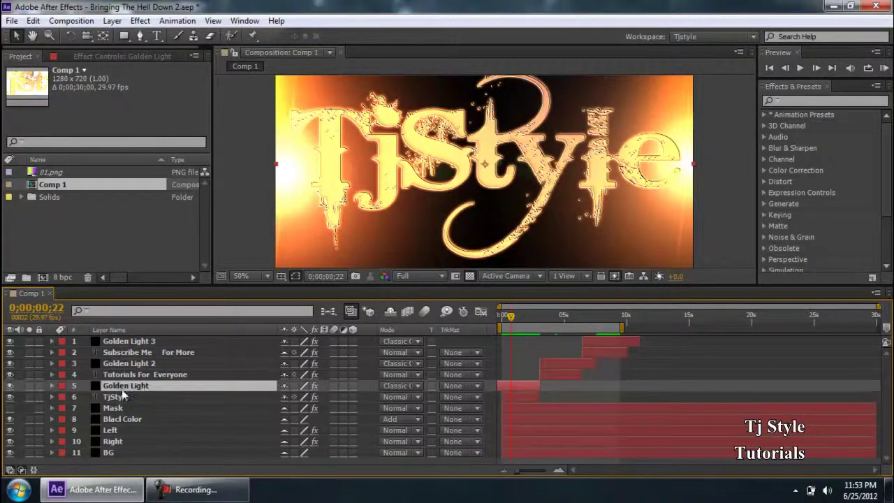
Lengthen the Golden Light layer's duration by extending its out point.
click(197, 496)
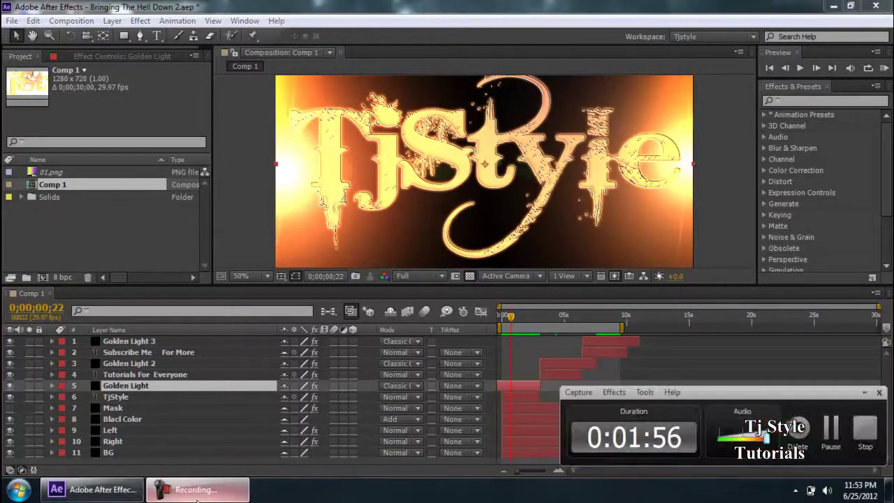
click(197, 492)
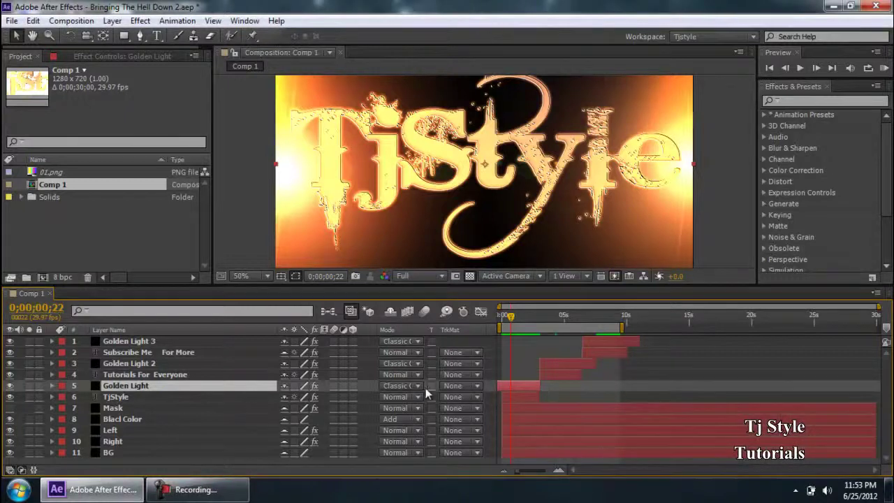
drag(523, 382, 540, 386)
Hide the Golden Light layer to compare the unglowed text, then show it again.
click(10, 386)
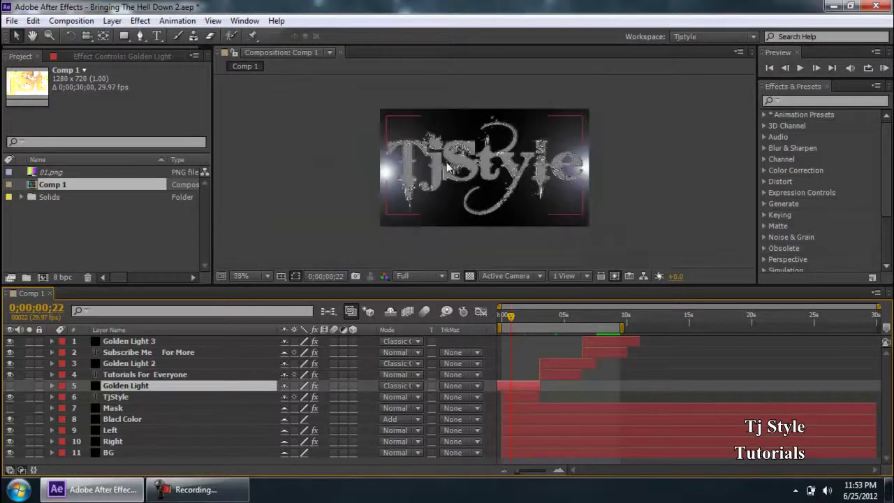
click(396, 155)
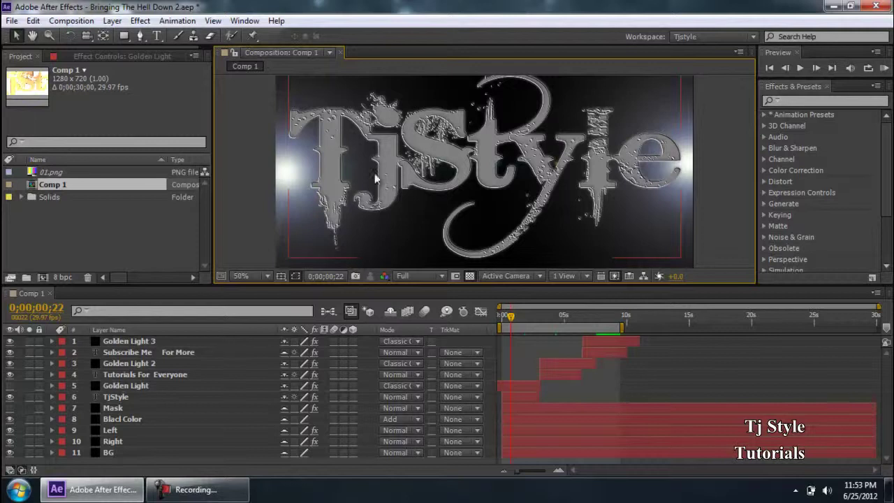
click(113, 396)
click(117, 385)
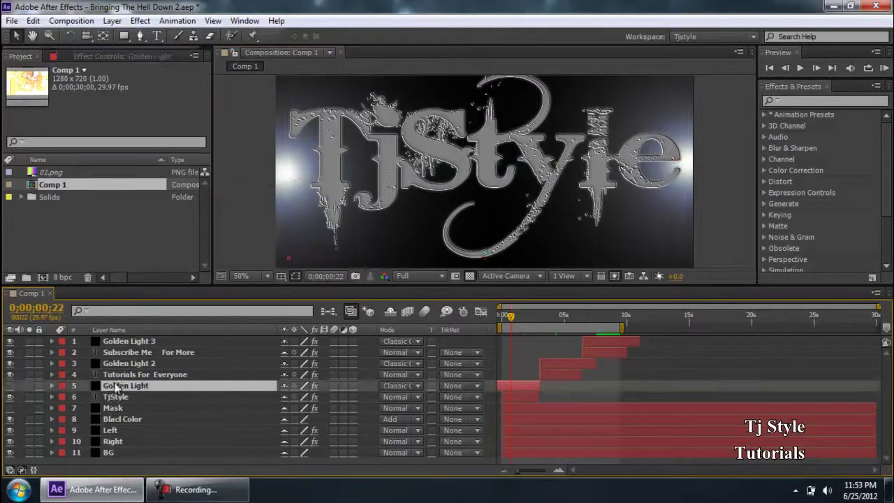
click(10, 386)
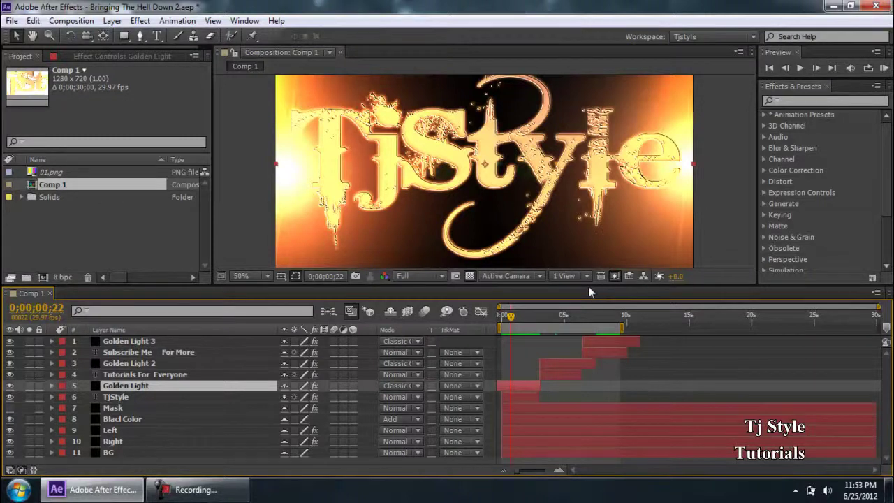
Enlarge the composition view and reselect the Golden Light and Golden Light 2 layers.
drag(588, 292, 588, 310)
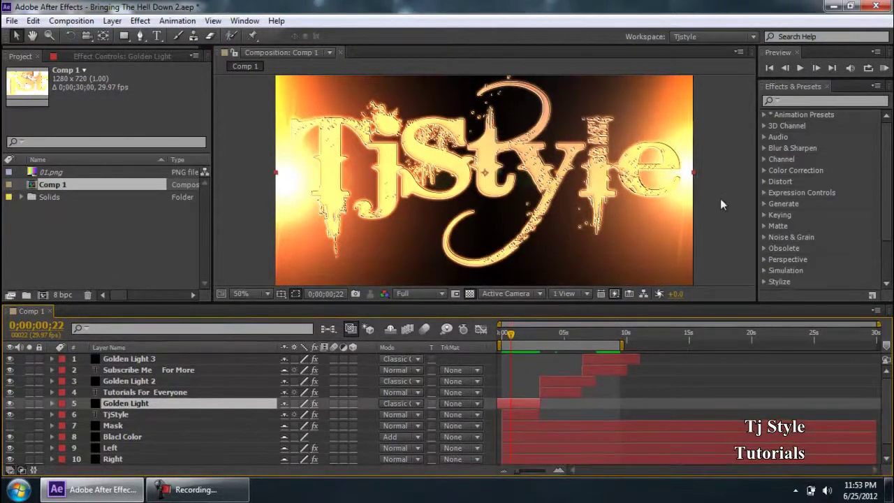
click(202, 490)
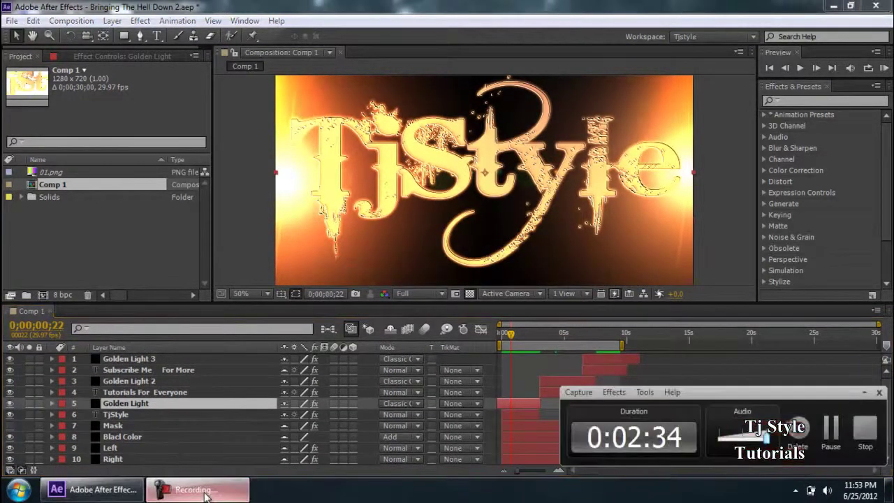
click(203, 490)
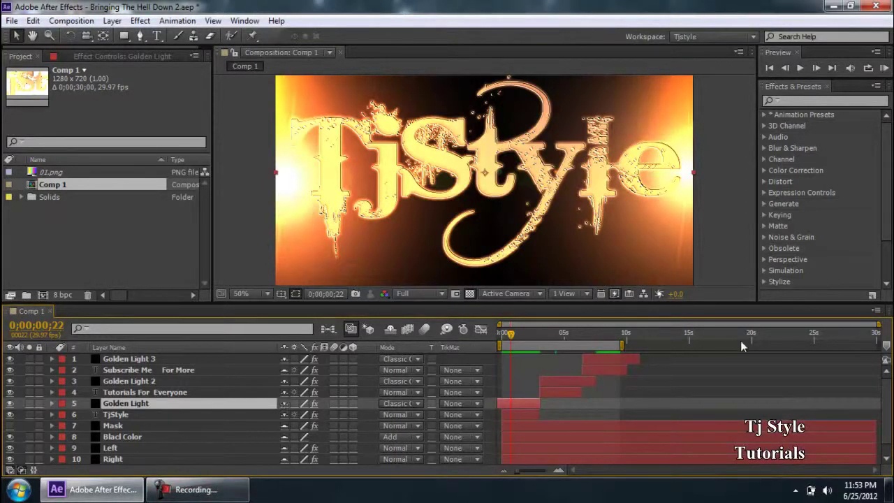
click(525, 412)
click(525, 403)
click(526, 413)
click(524, 401)
click(549, 381)
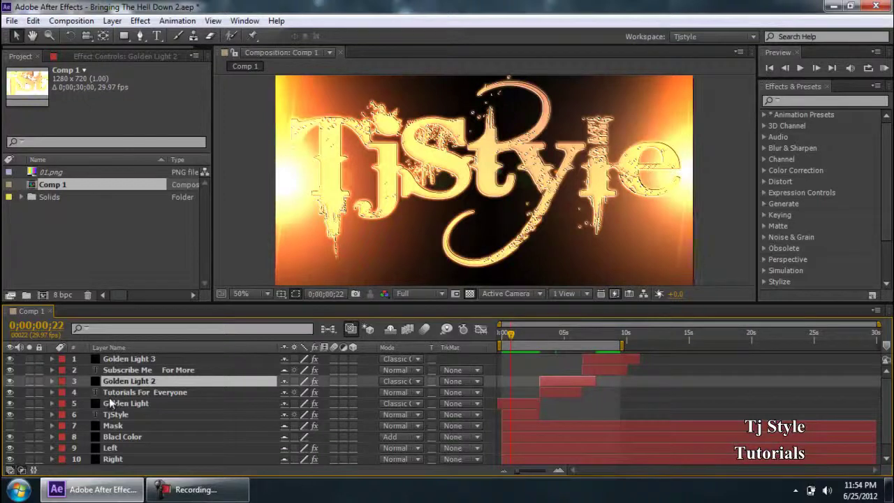
Scrub Comp 1's time ruler from the first frame past the two-second mark.
click(148, 392)
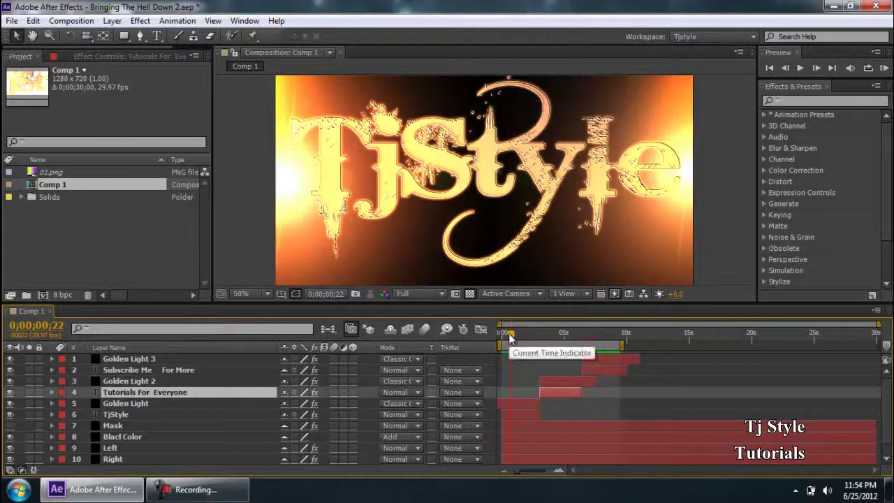
click(128, 416)
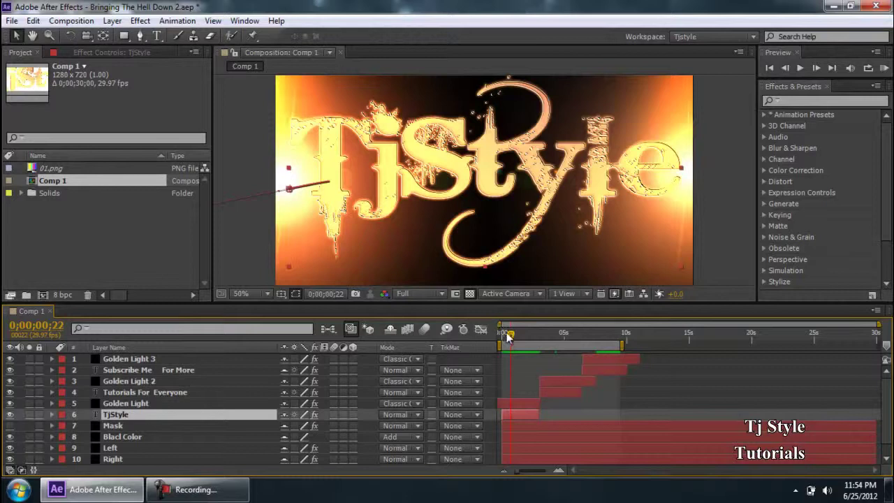
drag(509, 331, 500, 331)
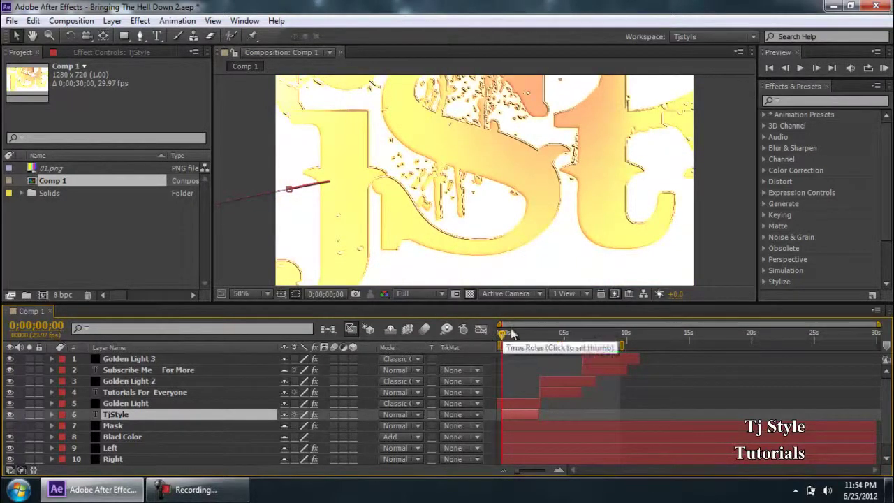
click(503, 334)
drag(503, 335, 513, 335)
drag(516, 337, 536, 340)
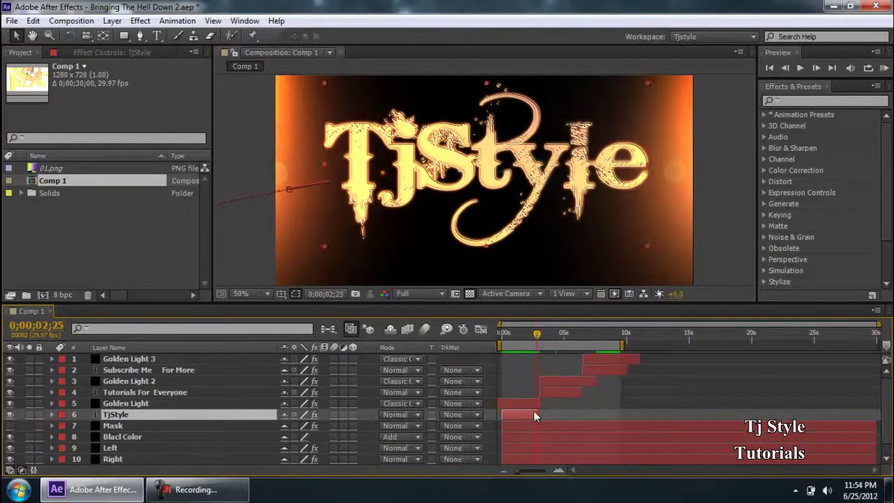
click(541, 333)
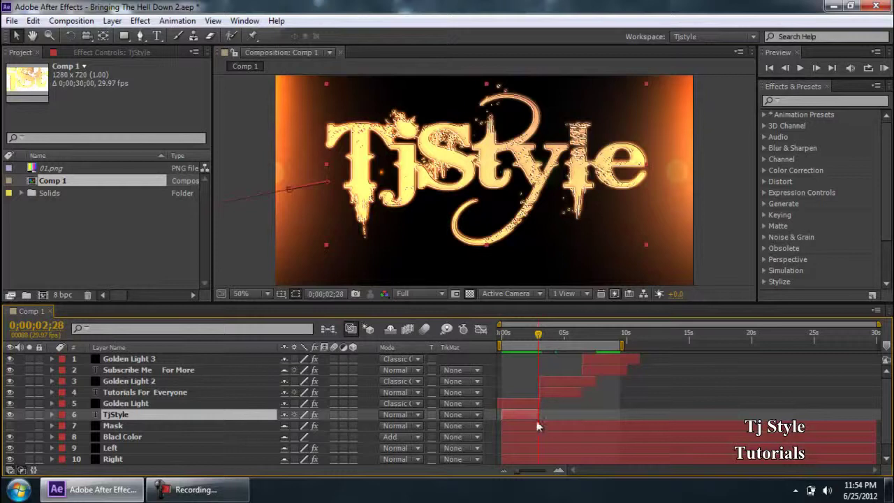
Zoom the timeline to frame level, set the time to 0;00;03;01, then zoom back out.
click(558, 470)
click(558, 471)
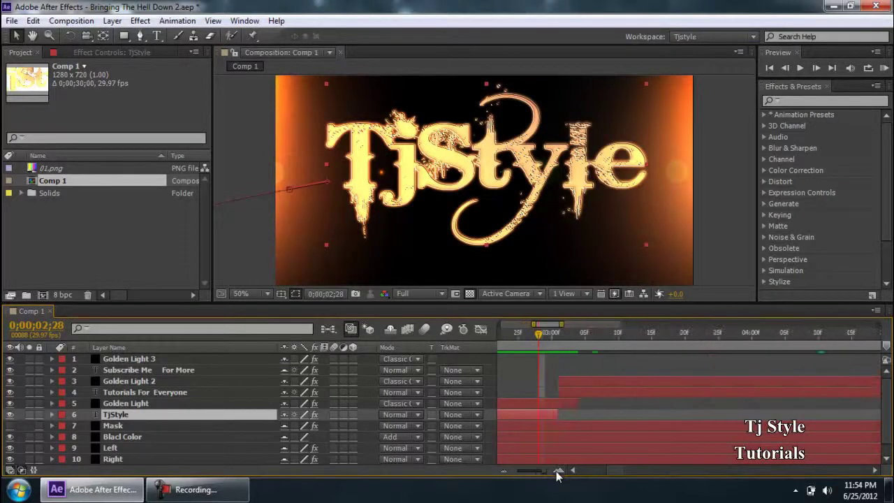
click(552, 333)
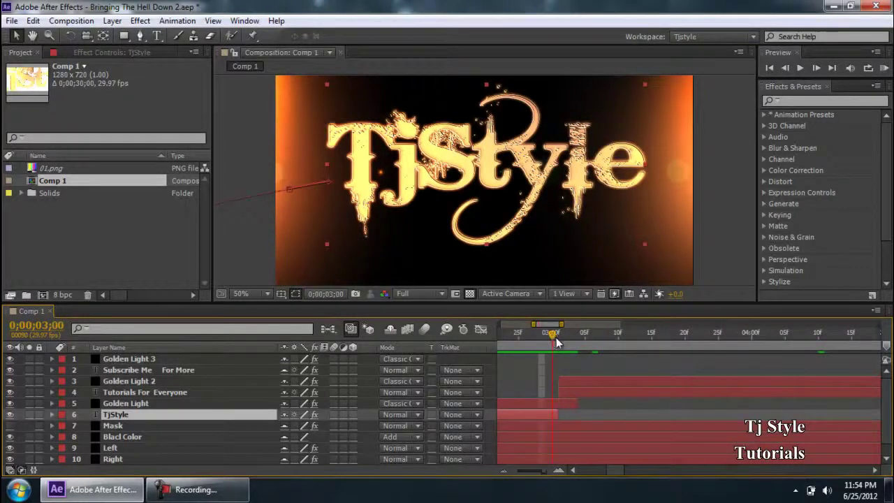
click(555, 335)
click(503, 470)
Click through Golden Light 2, Tutorials For Everyone and Golden Light, ending on TjStyle.
click(568, 381)
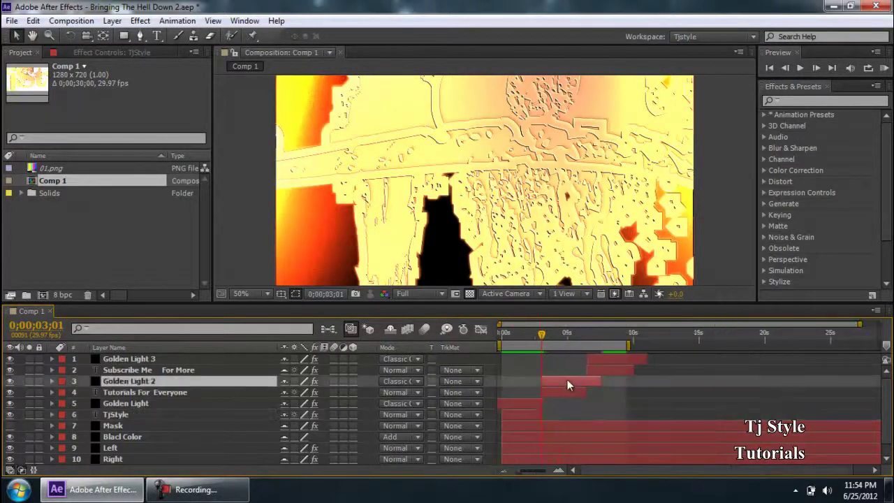
click(567, 398)
click(566, 395)
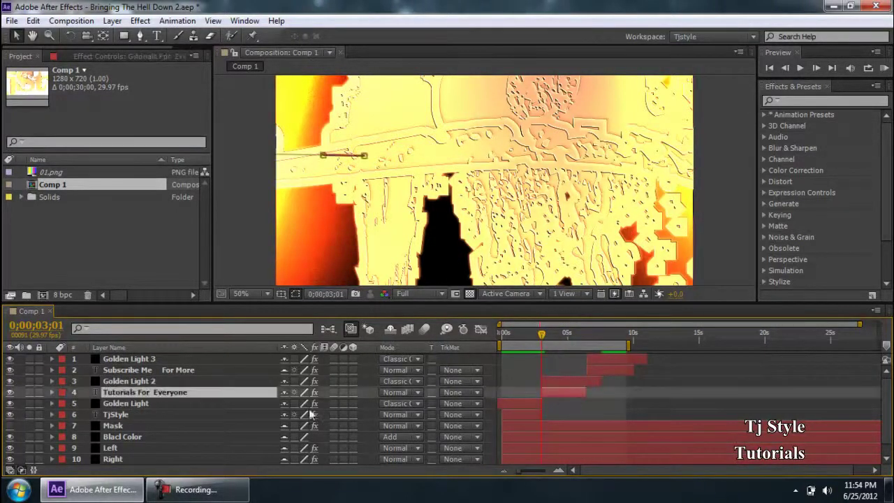
click(527, 404)
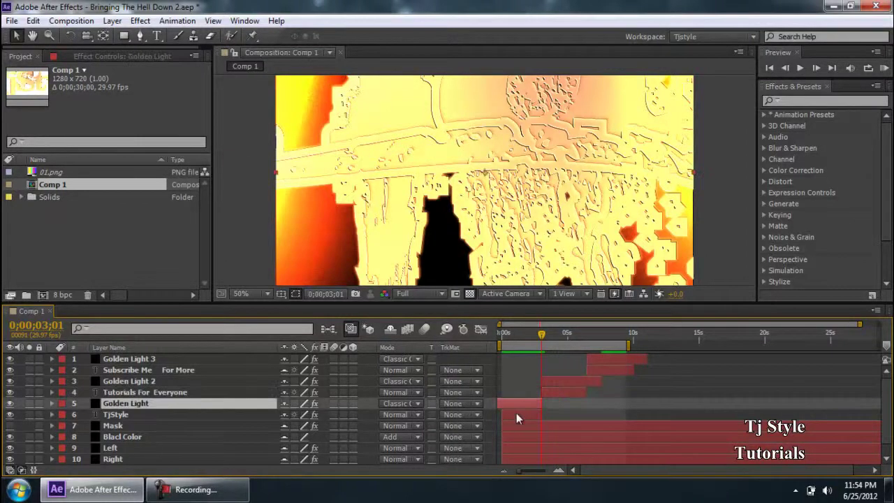
click(516, 413)
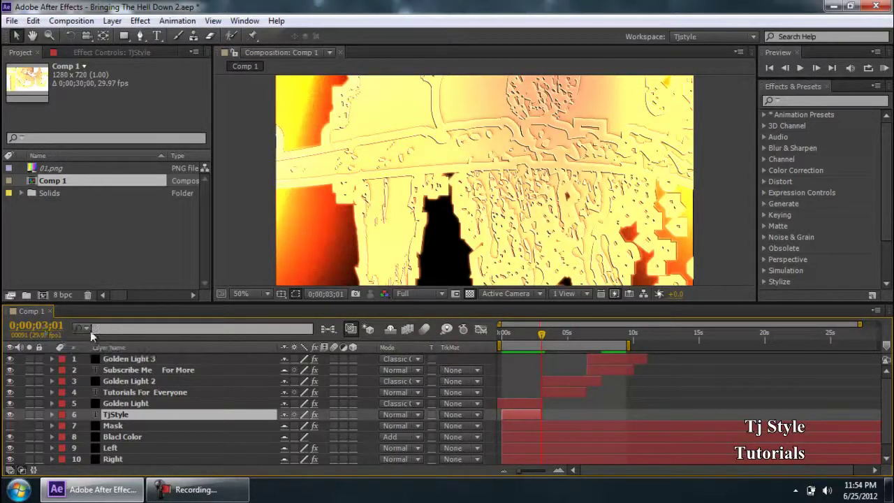
Set Comp 1's current time to 0;00;01;07 to show the glowing TjStyle title.
click(218, 497)
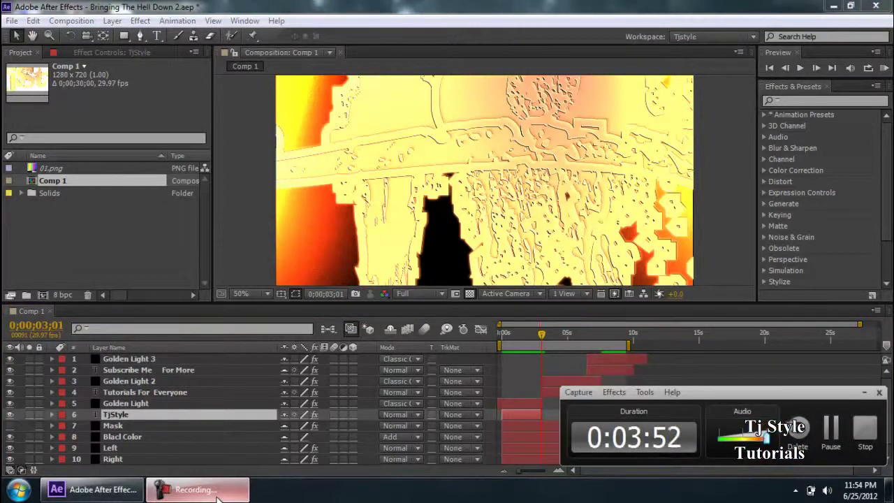
click(195, 489)
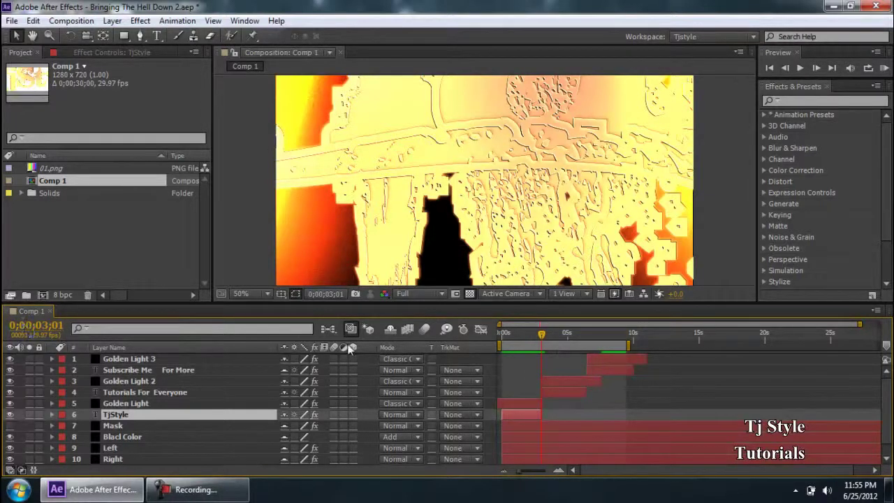
click(518, 332)
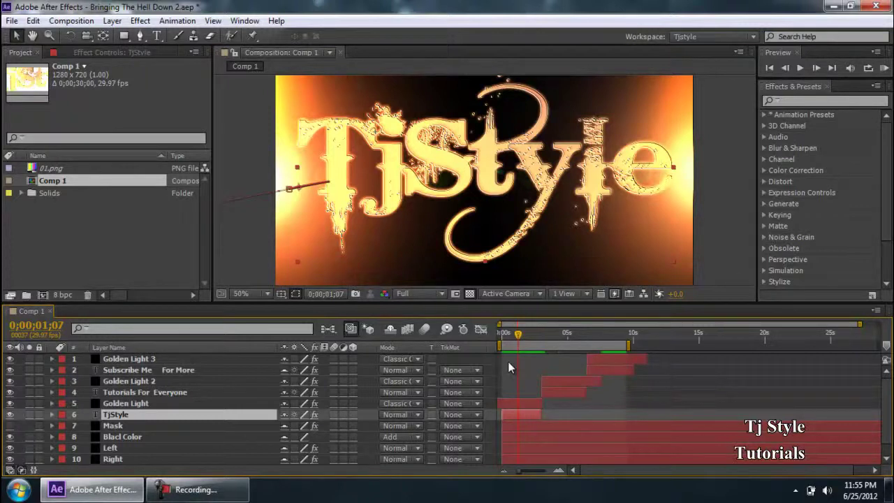
Create a new 1280x720, 30-second composition named 'Layers'.
click(111, 224)
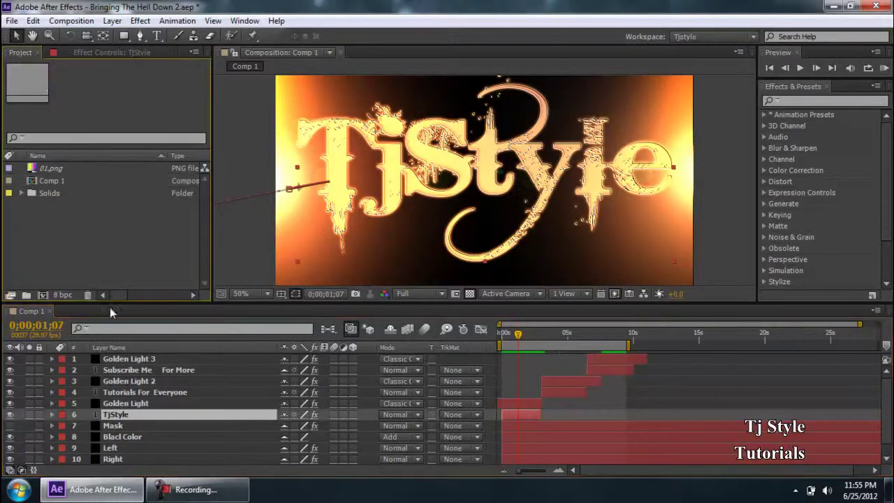
click(44, 296)
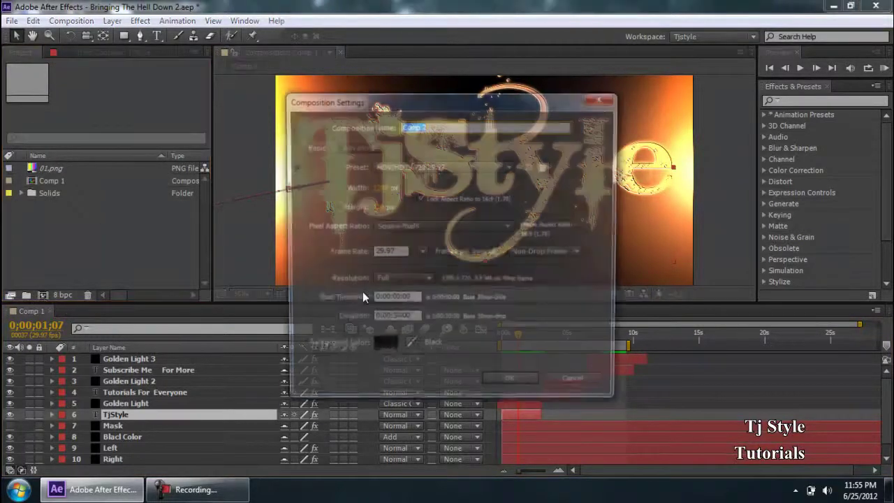
text(Layers)
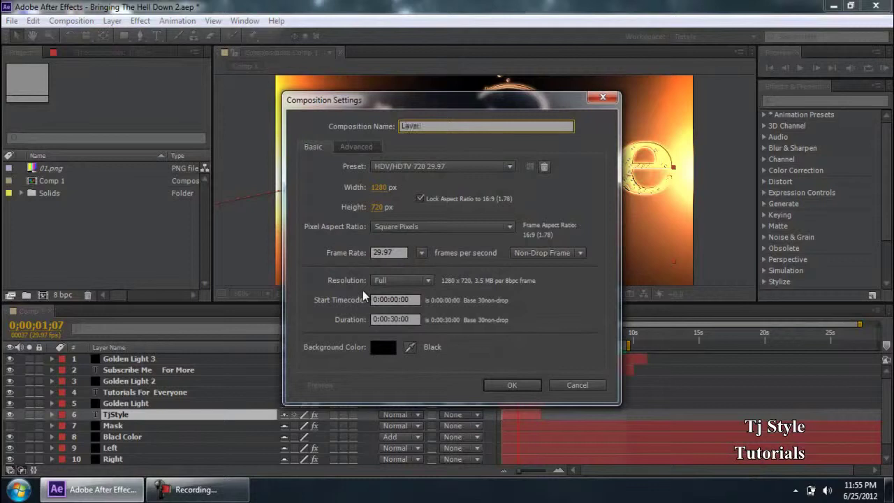
click(529, 388)
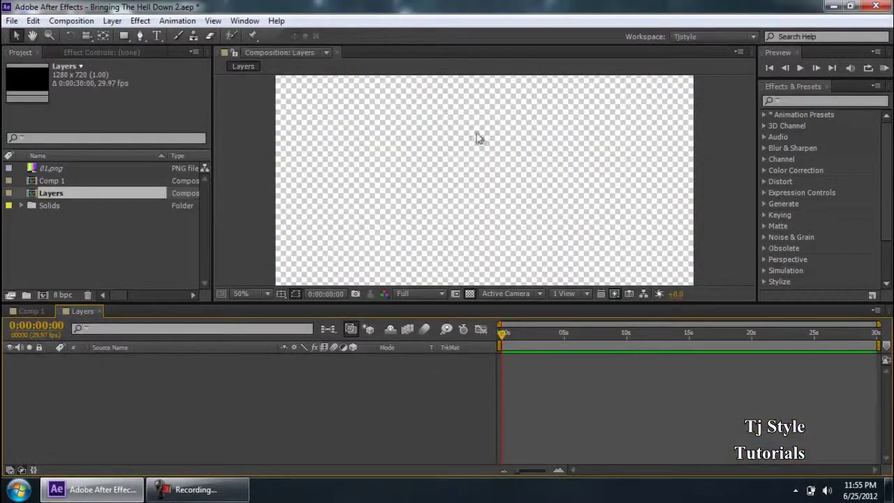
scroll(473, 143, down, 2)
scroll(473, 143, up, 2)
click(247, 492)
click(247, 492)
Return the Layers composition's current time to 0.
mouse_move(502, 335)
mouse_down()
mouse_move(553, 337)
mouse_move(501, 336)
mouse_up()
click(564, 333)
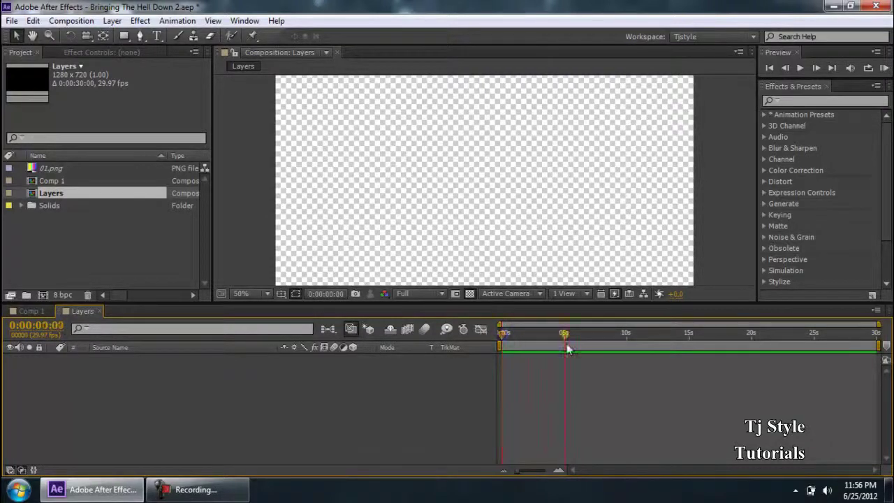
drag(566, 335, 399, 334)
right_click(202, 395)
click(141, 375)
Close Comp 1's timeline tab and bring up New > Solid from the timeline's shortcut menu.
right_click(179, 399)
mouse_move(325, 260)
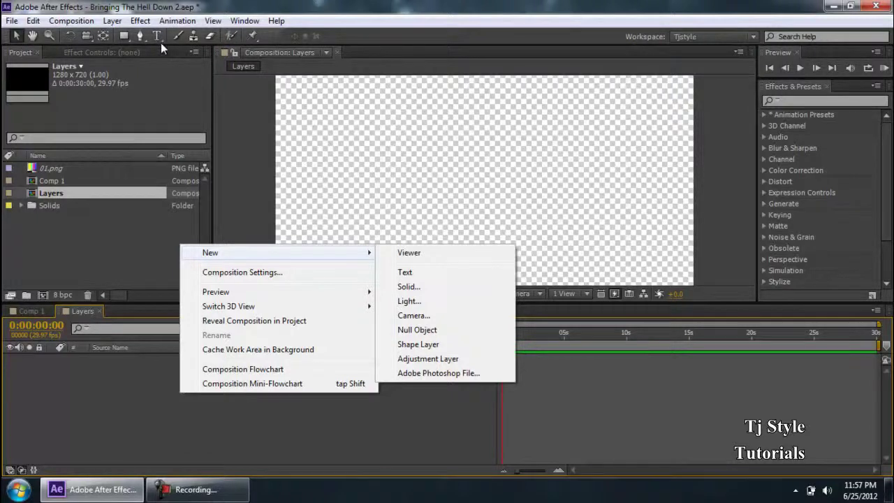
click(202, 491)
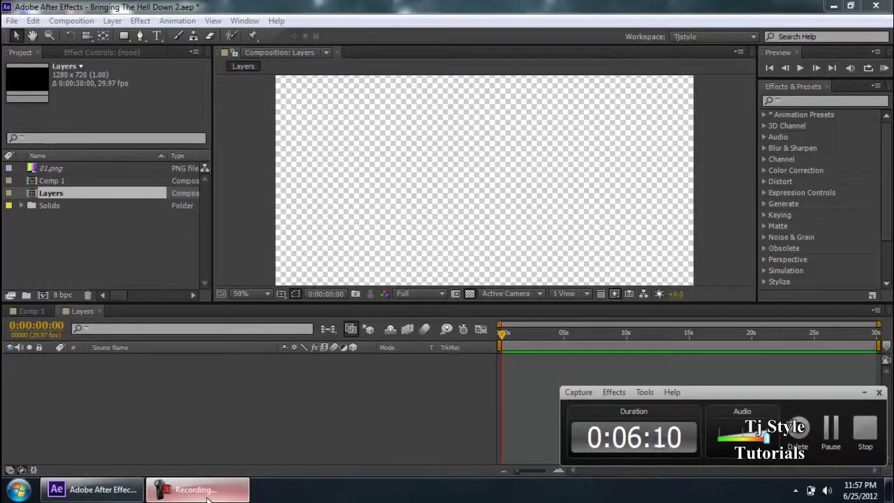
click(207, 497)
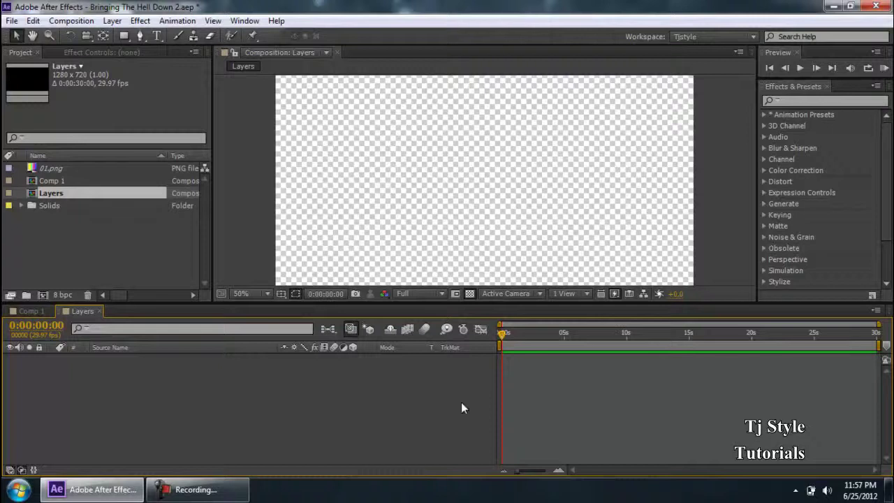
right_click(180, 425)
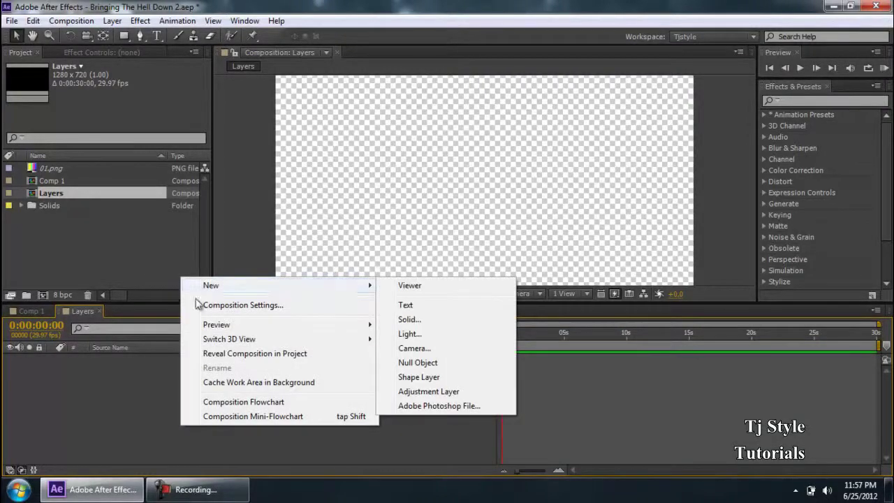
click(39, 309)
click(49, 310)
right_click(100, 401)
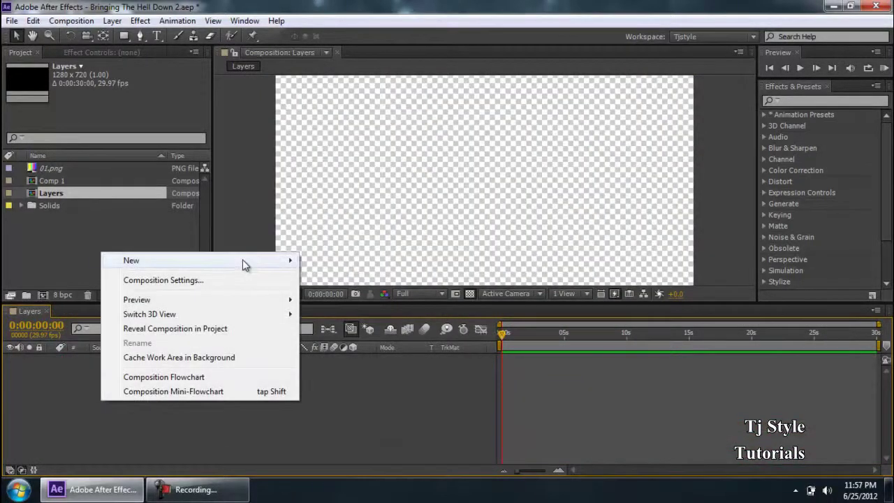
mouse_move(243, 260)
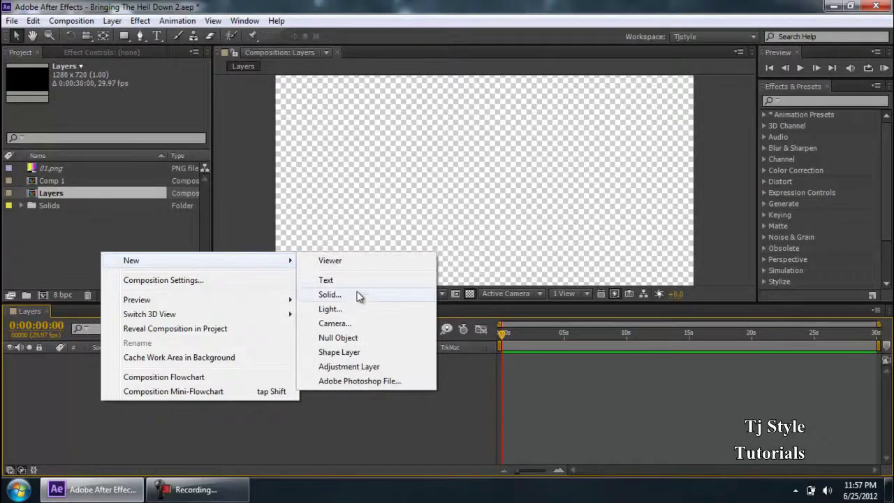
Create a comp-sized black (000000) solid named 'BG' in the Layers composition.
click(355, 294)
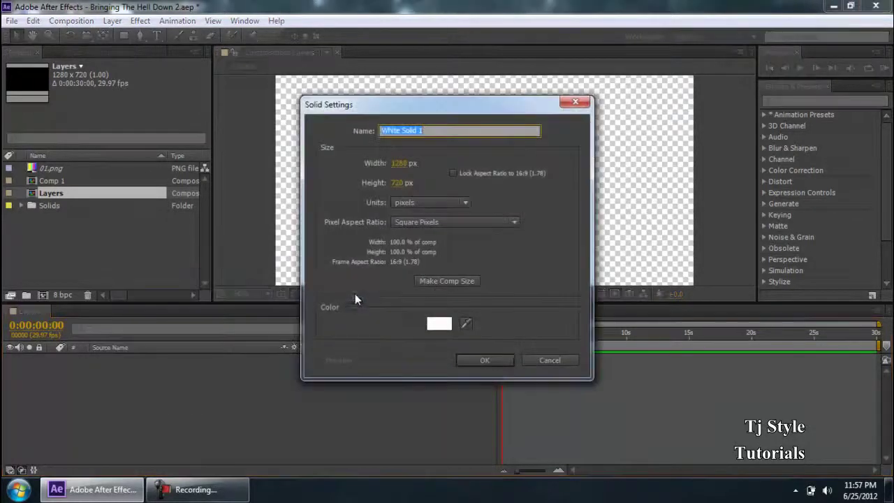
drag(415, 128, 319, 133)
text(BG)
click(441, 280)
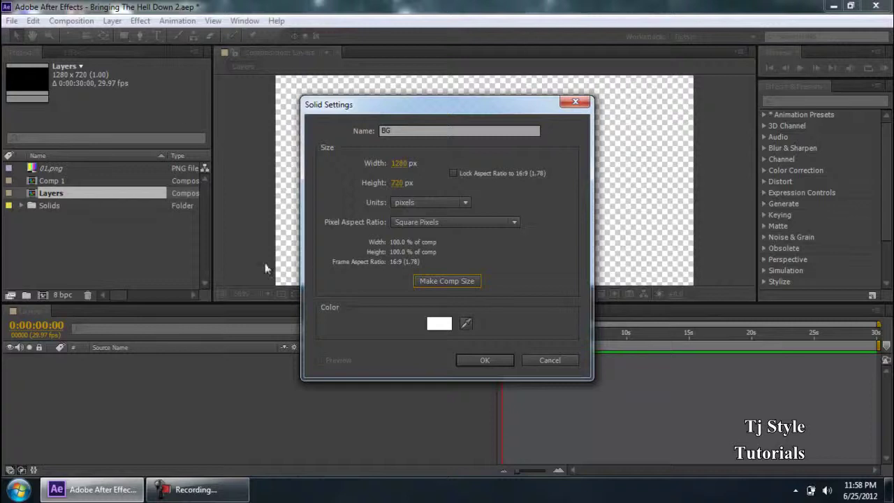
click(438, 323)
drag(605, 342, 515, 452)
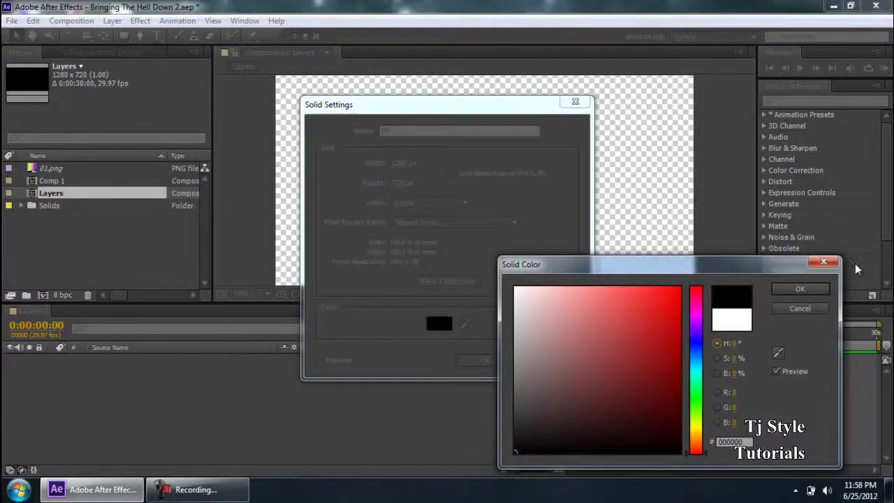
click(799, 288)
click(476, 359)
scroll(497, 261, down, 2)
scroll(511, 254, up, 2)
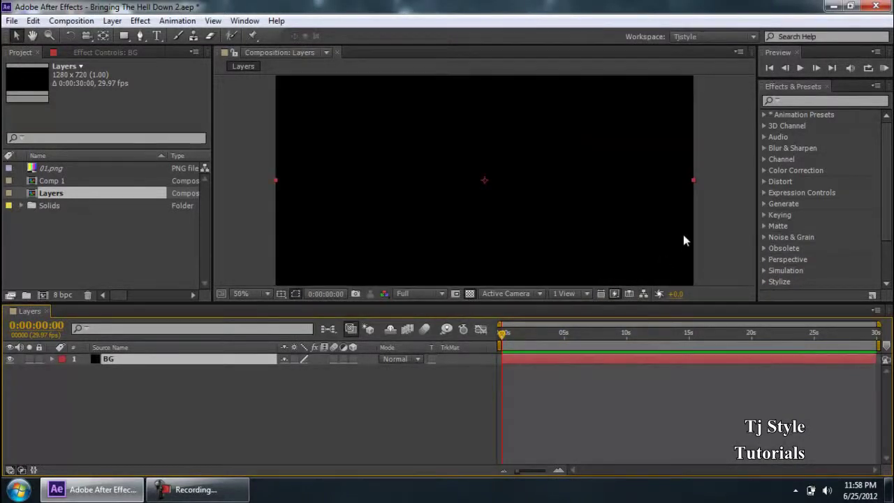
key(ctrl+shift+a)
Enlarge the composition viewer and cancel a second Solid Settings dialog.
drag(596, 301, 592, 328)
click(236, 490)
click(236, 491)
right_click(227, 431)
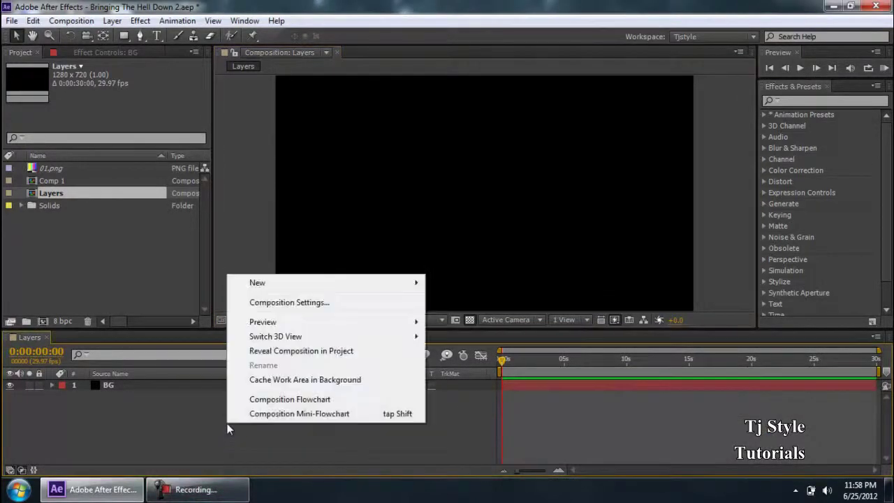
mouse_move(391, 283)
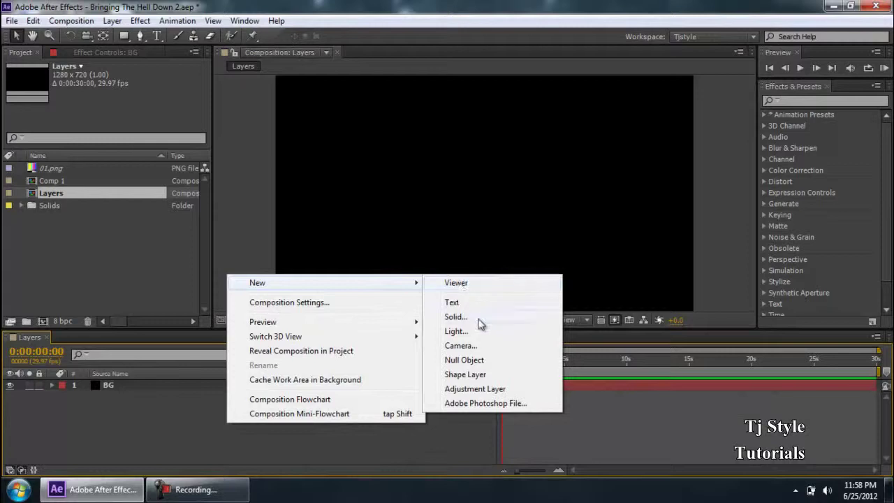
click(456, 316)
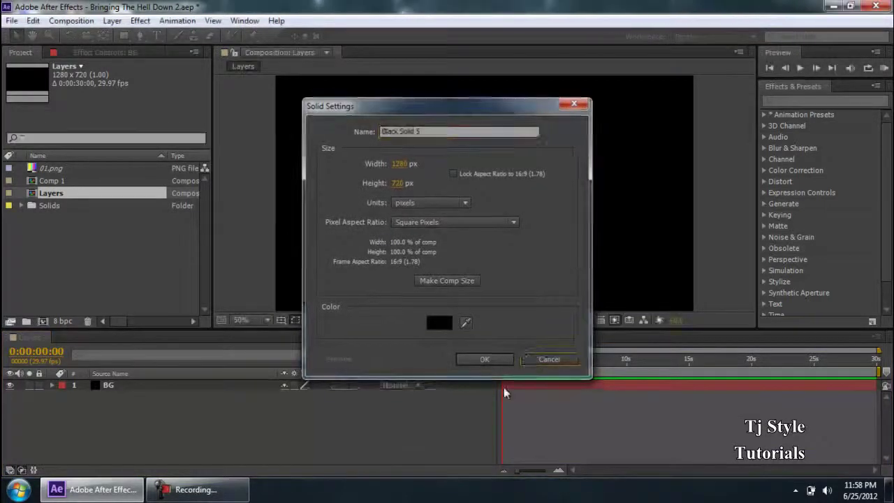
click(535, 361)
Add a text layer reading 'TjStyle' and select all of its text.
right_click(309, 451)
mouse_move(472, 310)
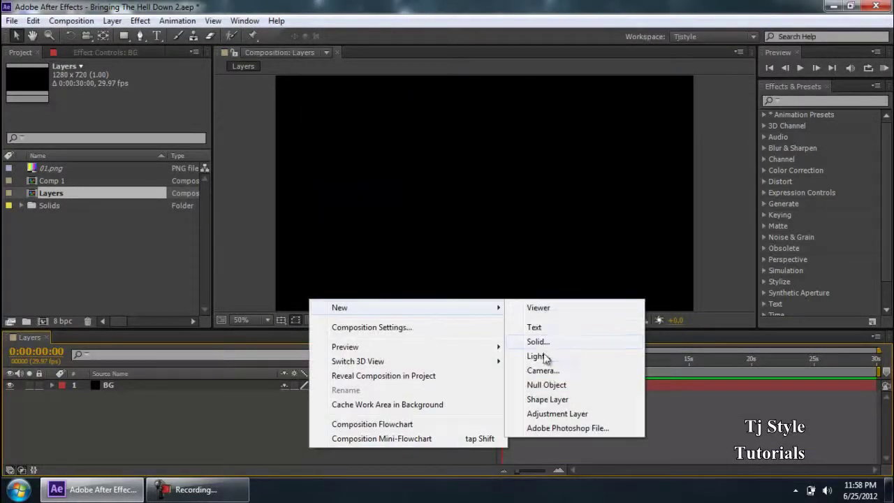
click(535, 327)
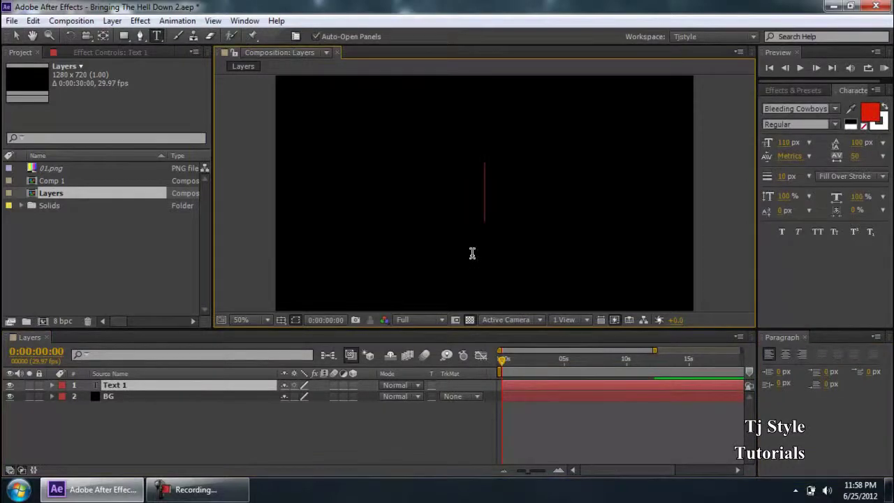
text(TjStle)
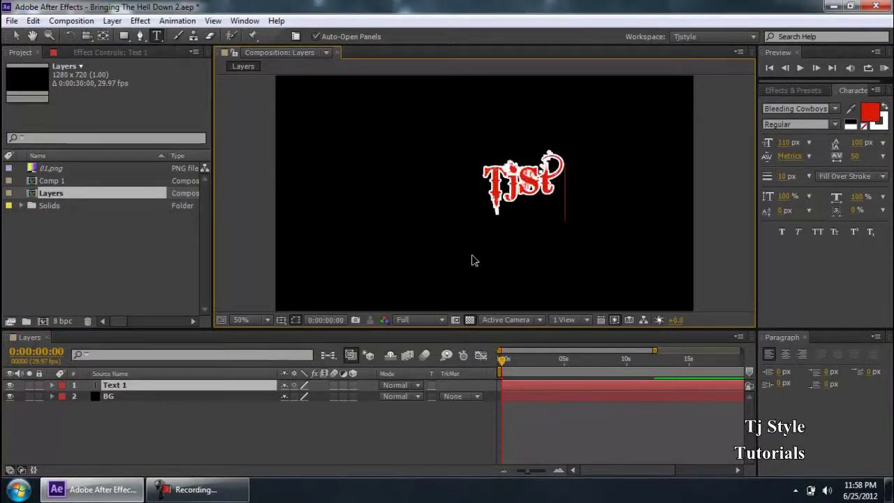
key(BackSpace)
key(BackSpace)
text(yle)
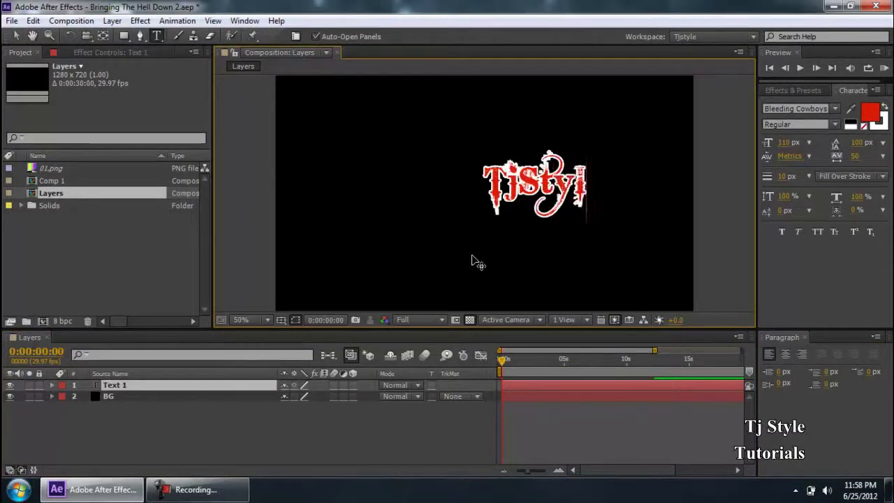
key(ctrl+a)
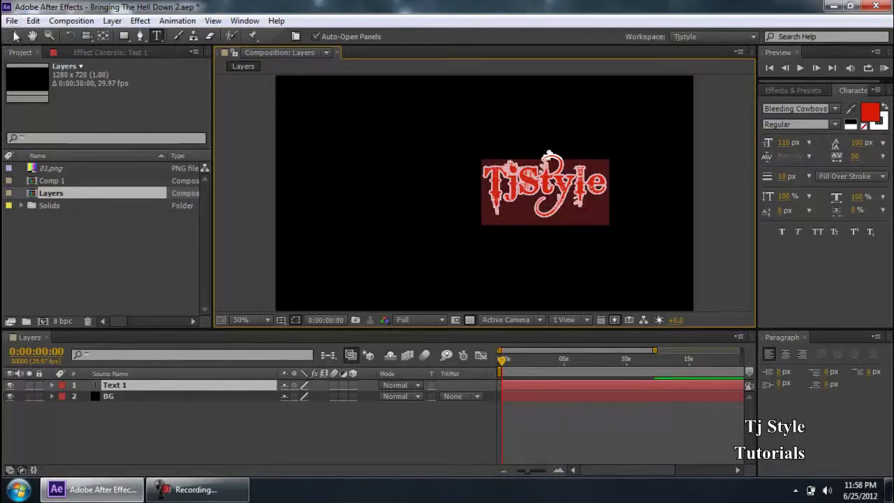
Scale the TjStyle text up and move it toward the centre of the frame.
click(16, 36)
mouse_move(555, 150)
mouse_down()
mouse_move(488, 146)
mouse_move(546, 153)
mouse_up()
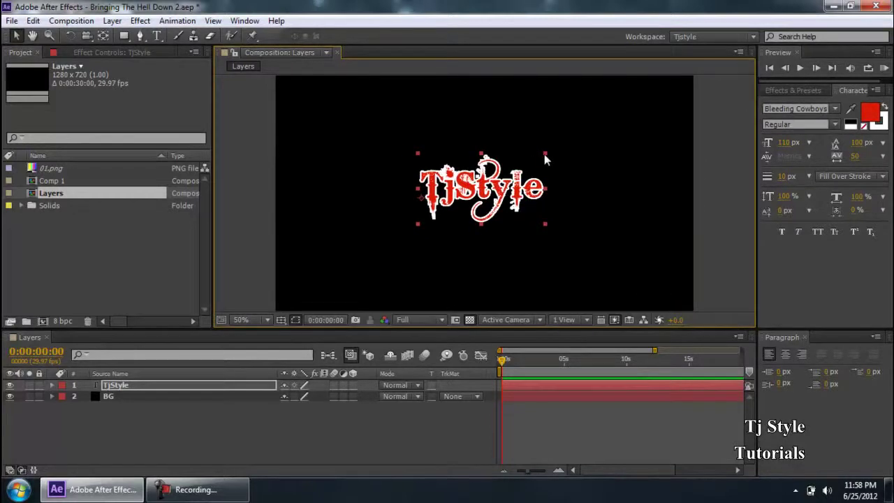
drag(543, 155, 642, 109)
drag(576, 158, 525, 167)
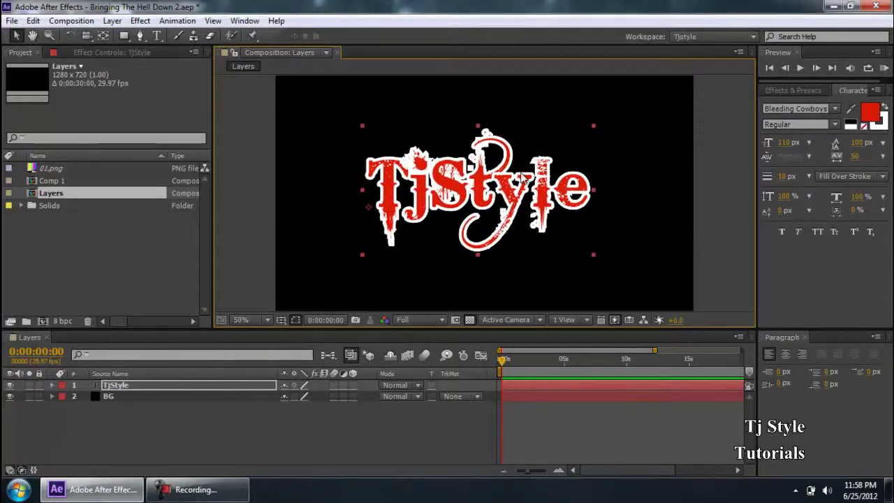
Check the text layer's Position property, collapse it, and nudge the time past zero.
key(alt+shift+p)
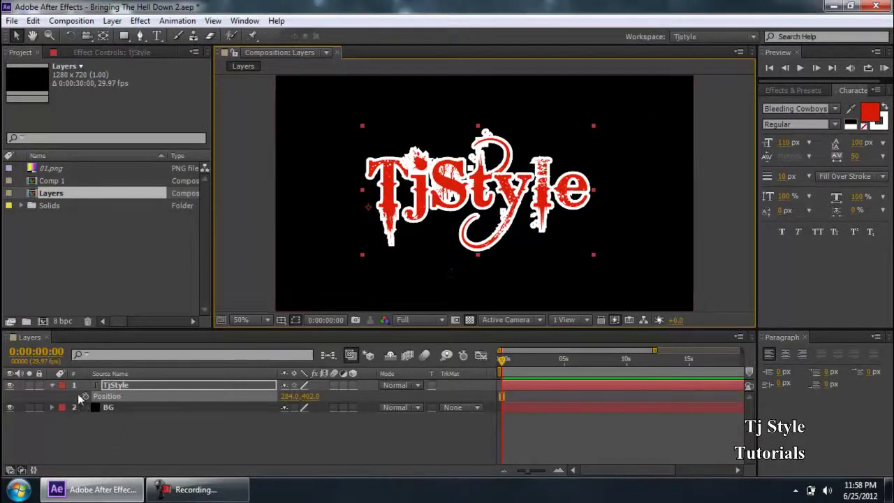
click(51, 385)
click(133, 404)
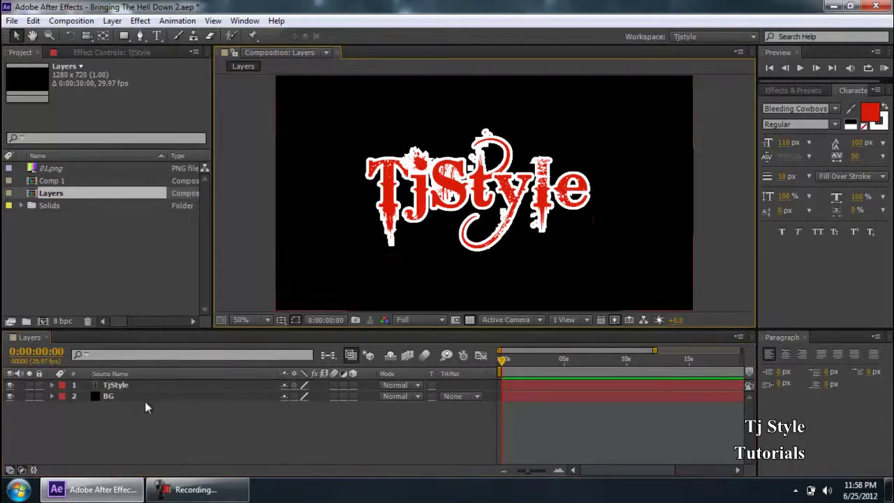
mouse_move(500, 367)
mouse_down()
mouse_move(510, 357)
mouse_move(502, 359)
mouse_up()
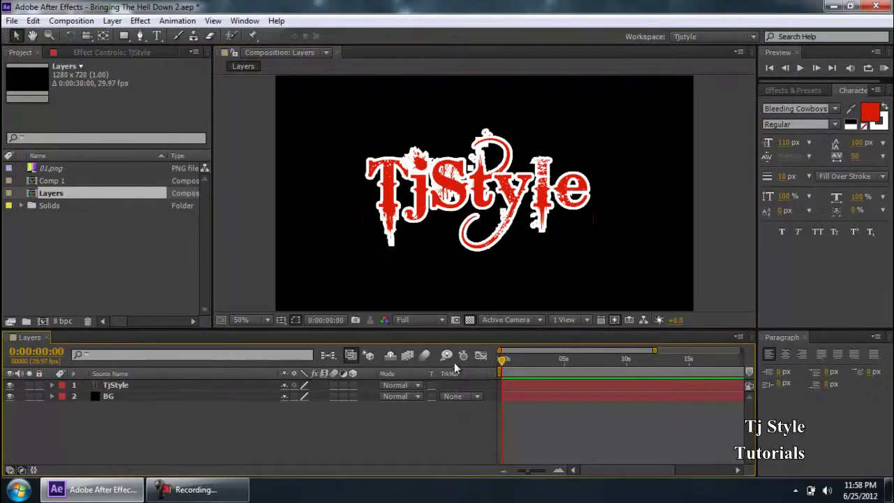
click(188, 493)
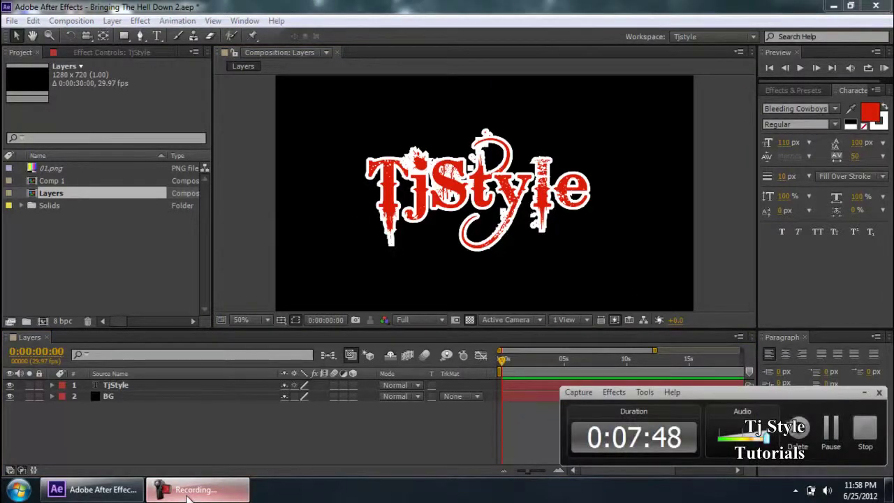
click(187, 492)
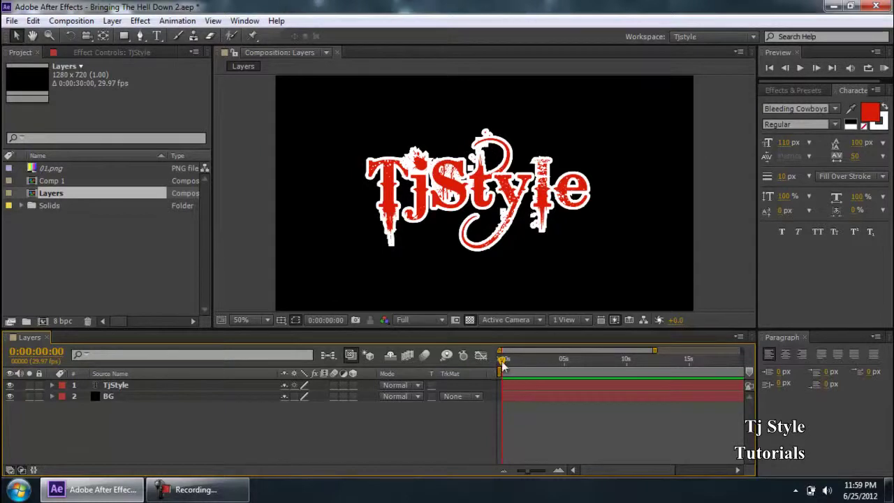
Set a Scale keyframe on TjStyle at 0 s with a value of 4.7%.
click(112, 386)
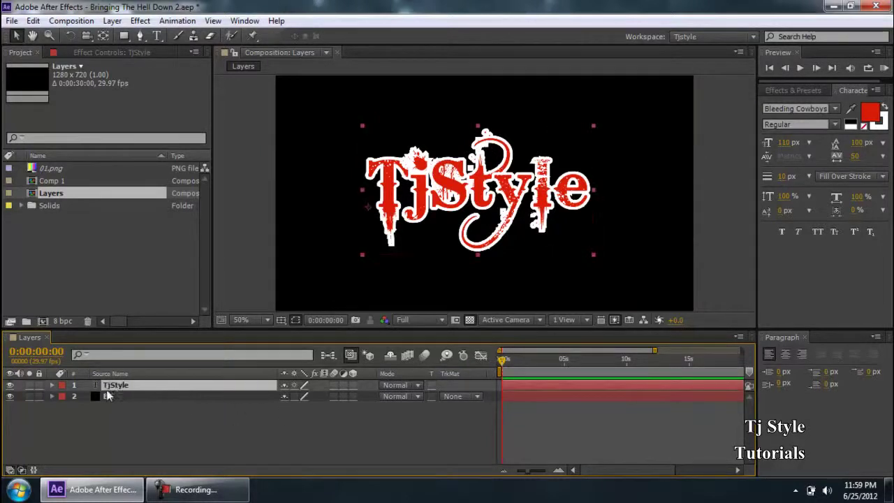
click(52, 384)
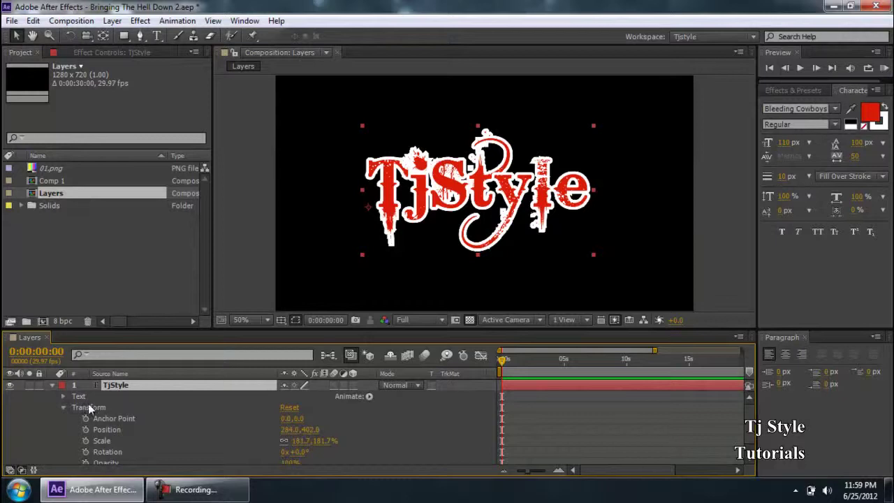
click(88, 407)
click(102, 441)
click(85, 441)
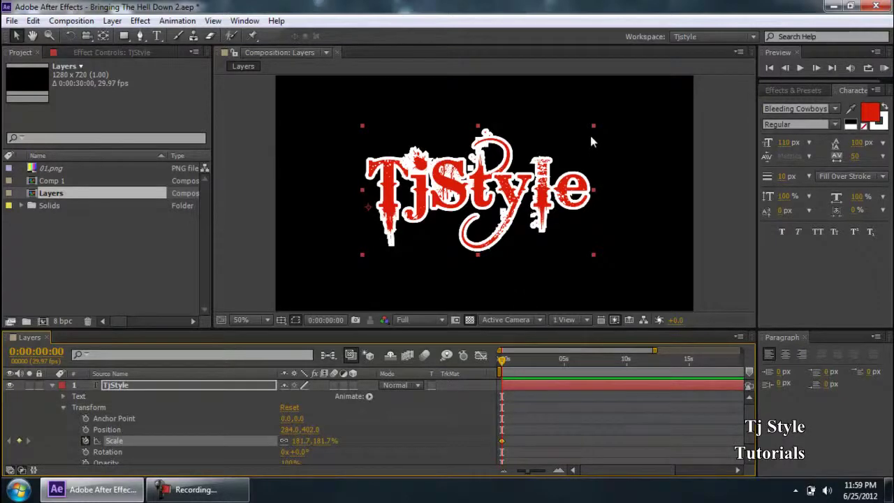
drag(307, 440, 335, 441)
drag(17, 443, 206, 456)
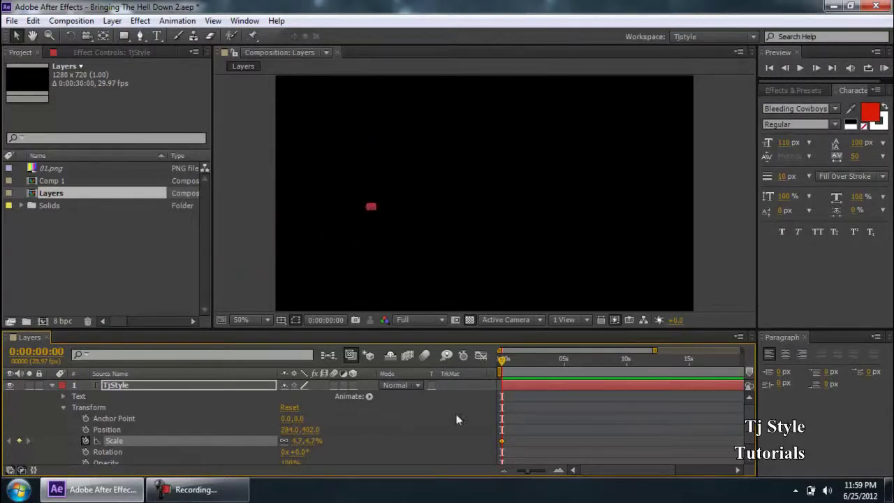
Move just past 10 seconds and set TjStyle's Scale to 195.7%.
drag(528, 359, 561, 364)
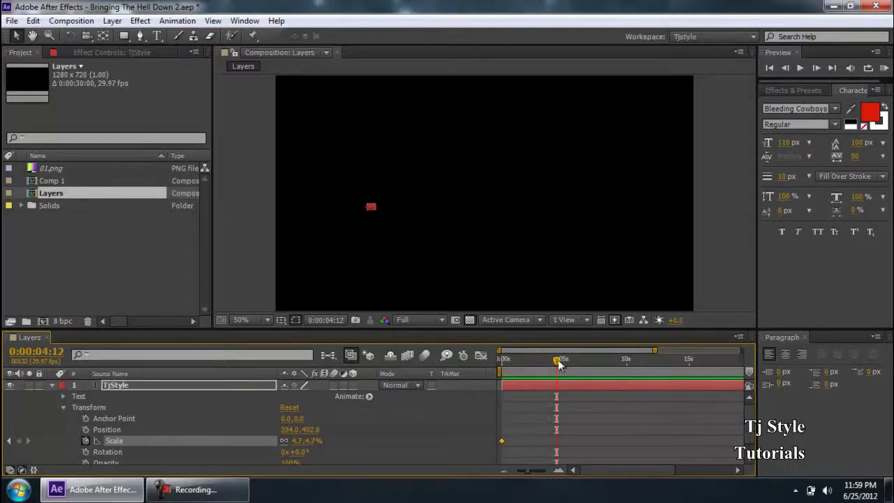
click(190, 492)
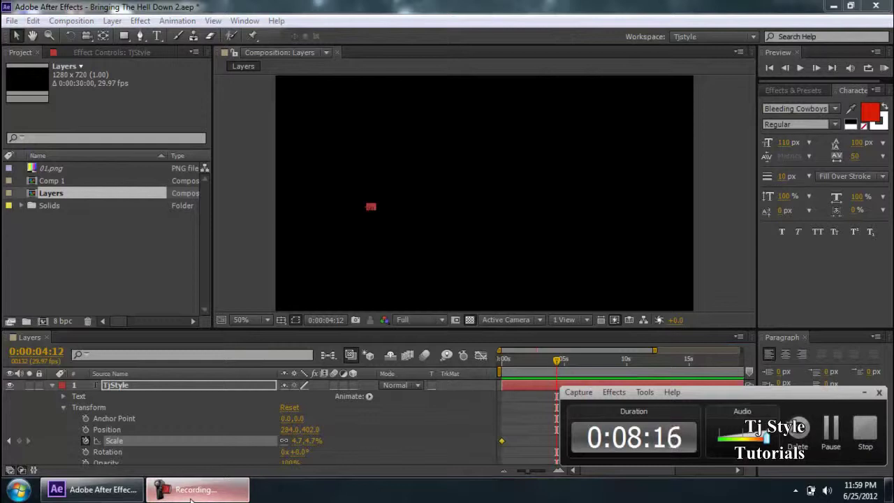
click(190, 491)
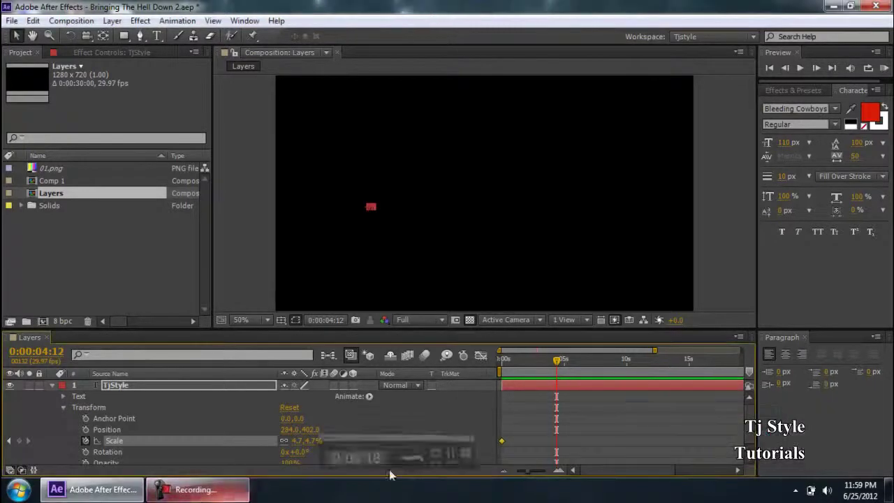
drag(559, 360, 618, 359)
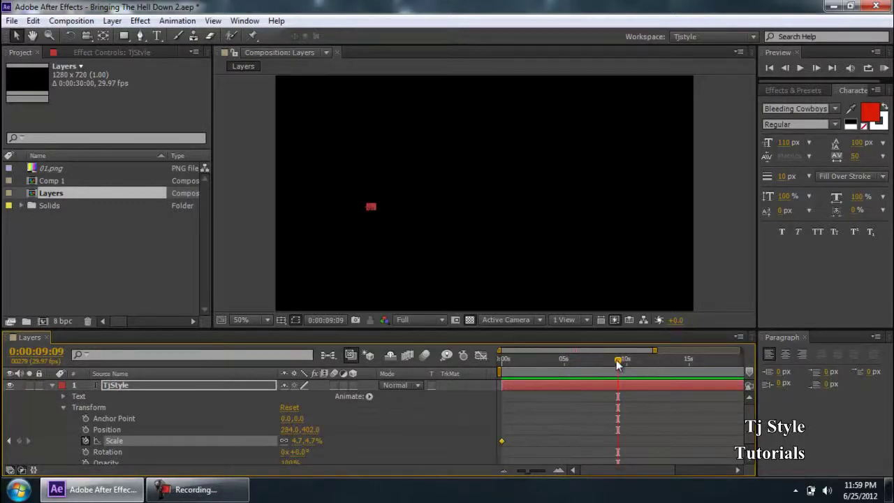
drag(618, 363, 626, 361)
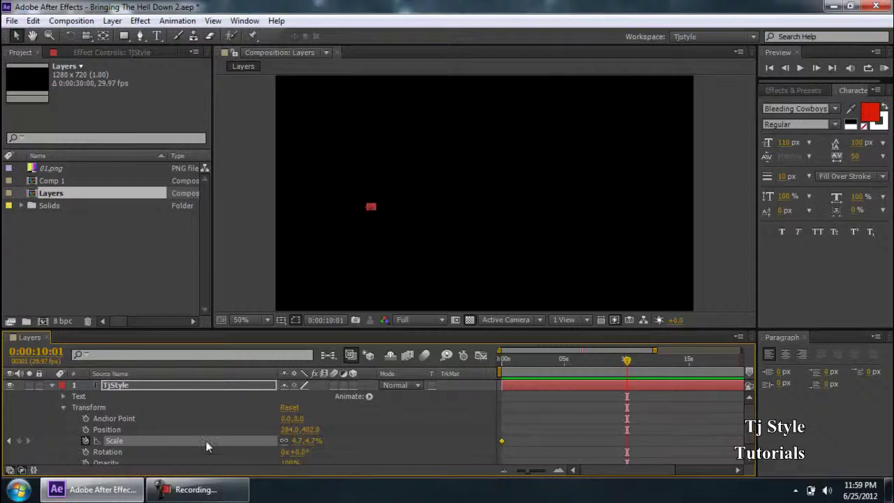
drag(292, 441, 421, 441)
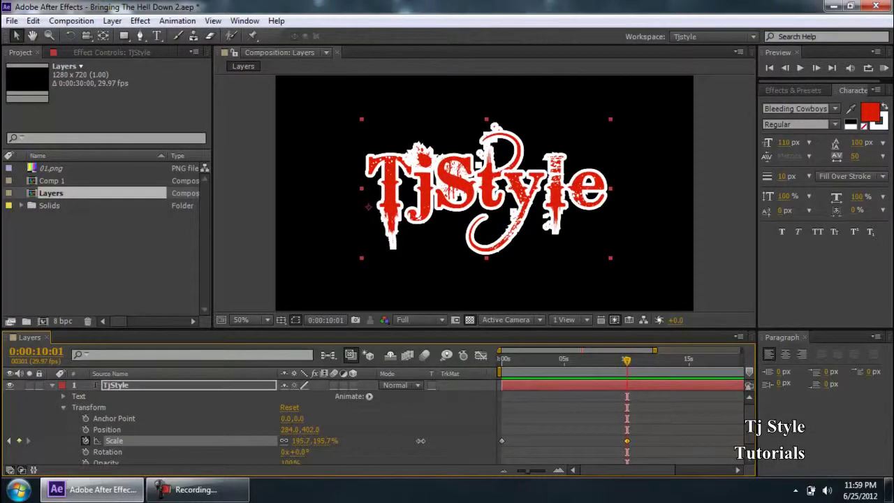
click(51, 385)
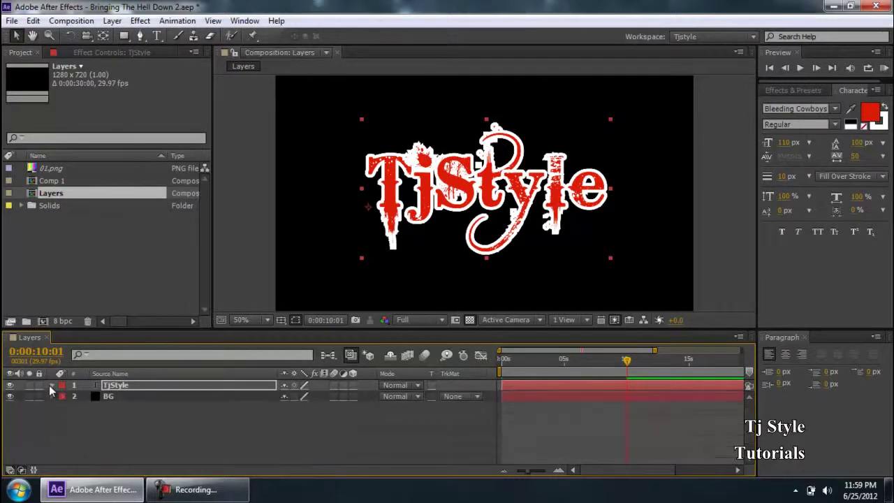
drag(632, 361, 447, 357)
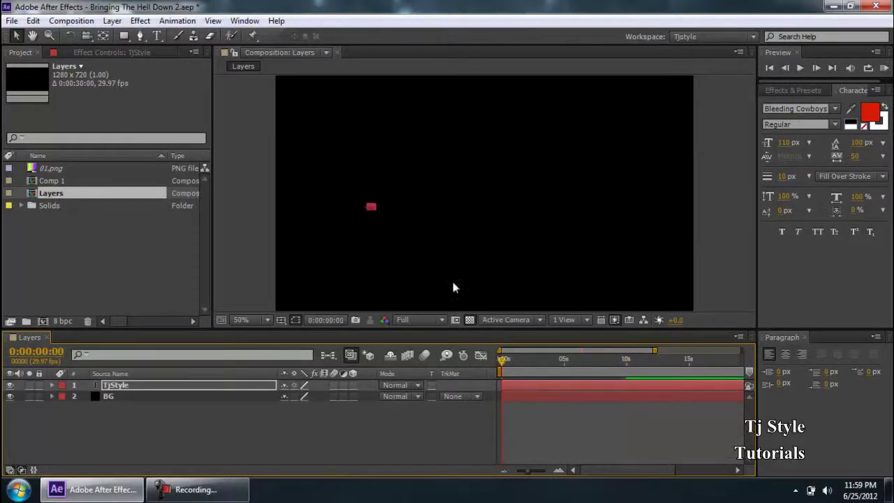
click(742, 210)
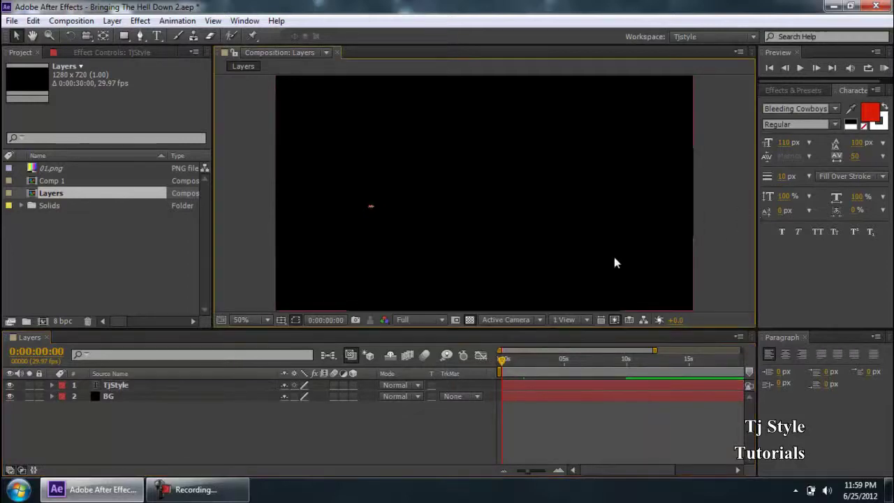
click(216, 387)
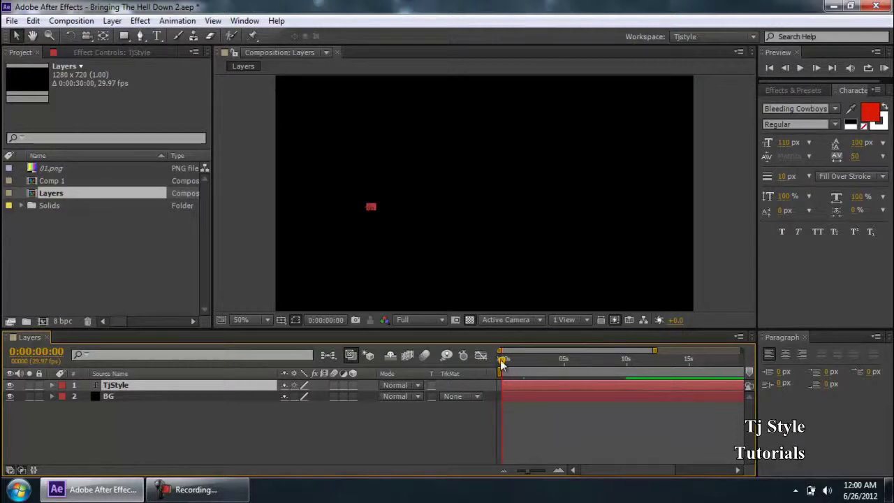
click(190, 491)
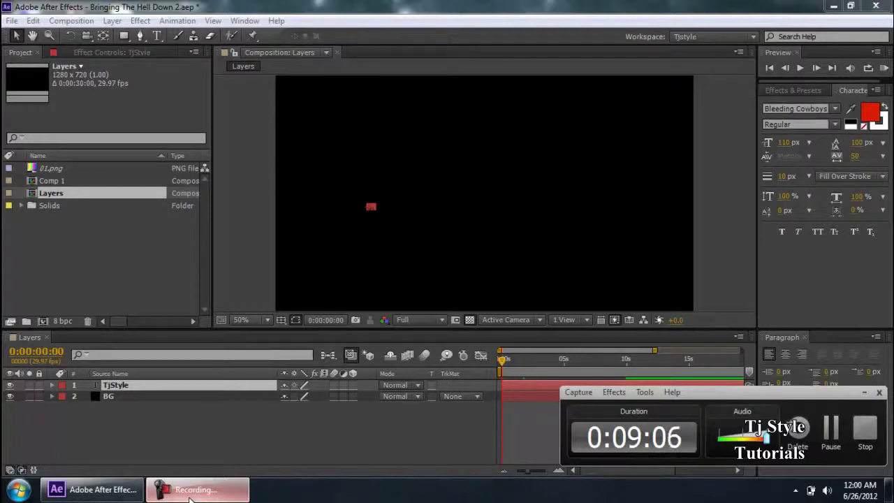
click(196, 489)
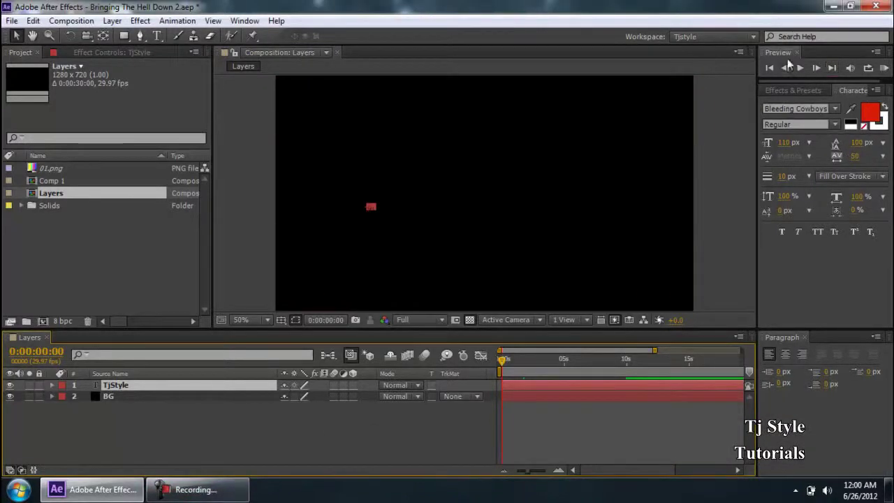
click(780, 58)
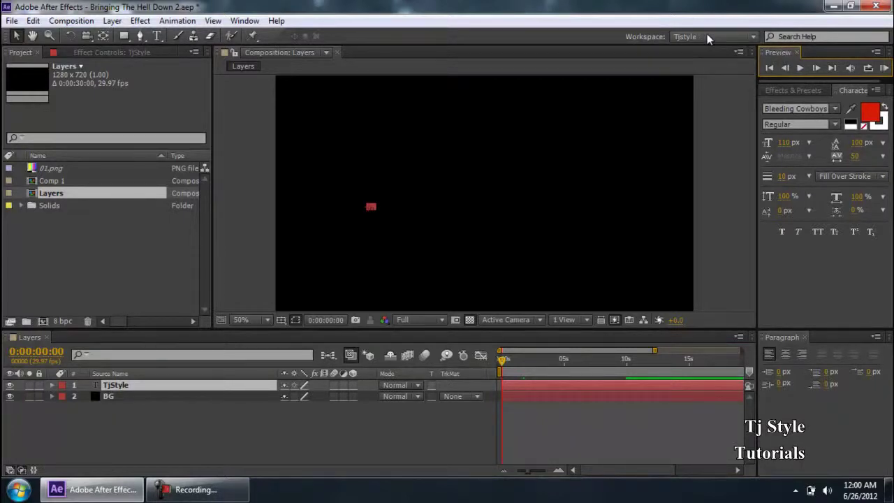
click(679, 36)
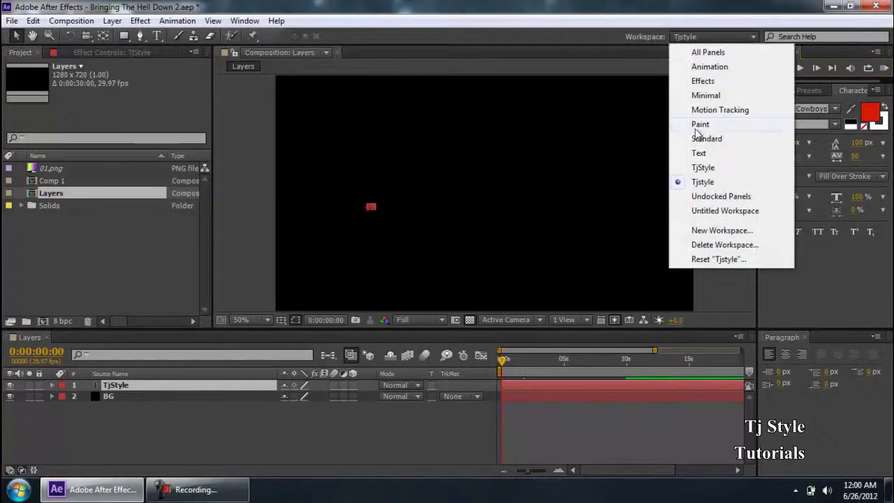
click(702, 139)
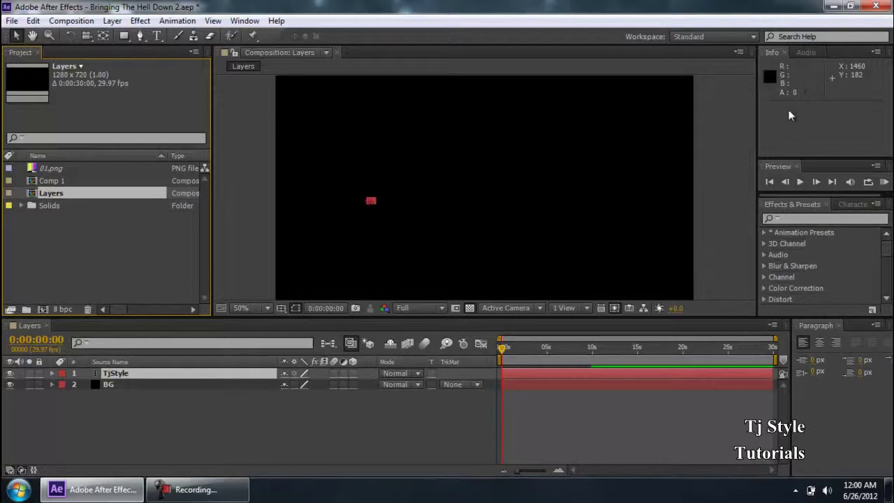
click(720, 36)
click(706, 182)
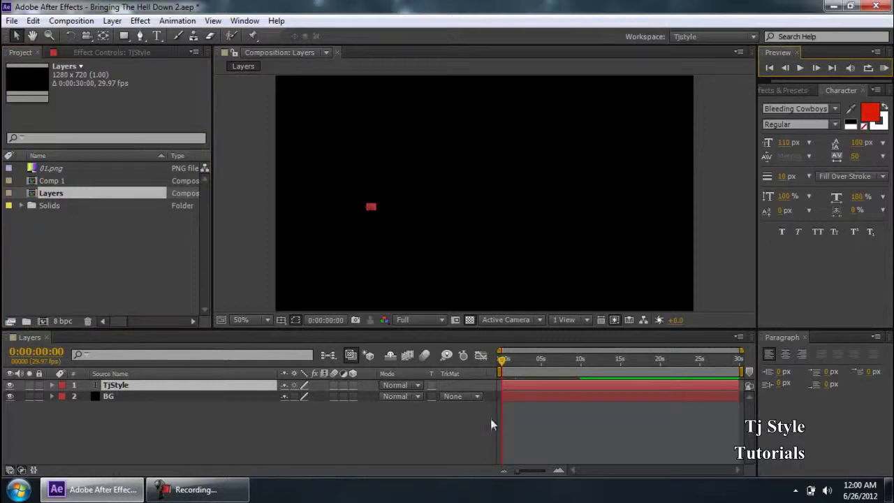
RAM-preview the TjStyle scale-up from about 1 second, then stop it.
drag(500, 364, 464, 360)
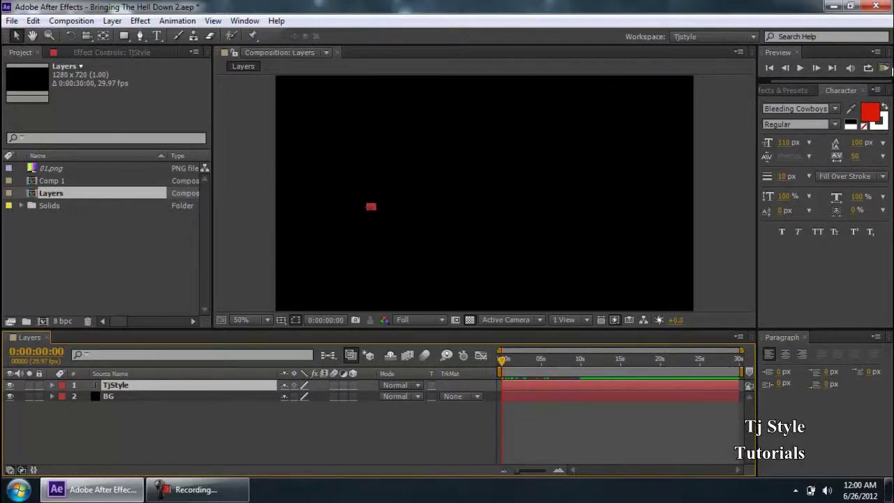
click(884, 68)
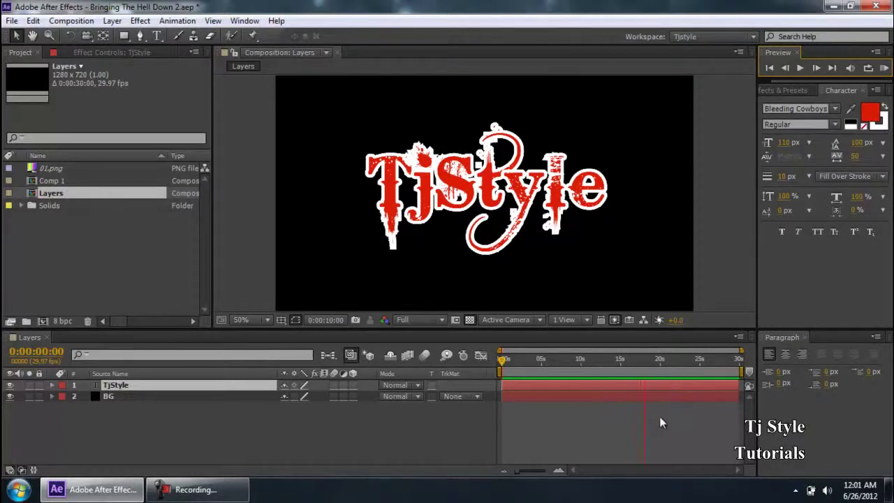
click(513, 391)
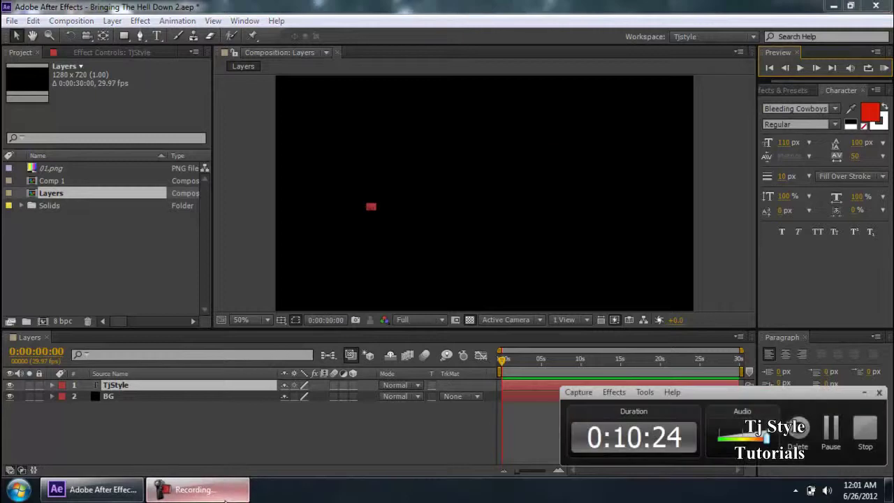
RAM-preview the animation again, stop it, and scrub to about 9 seconds.
drag(503, 361, 483, 360)
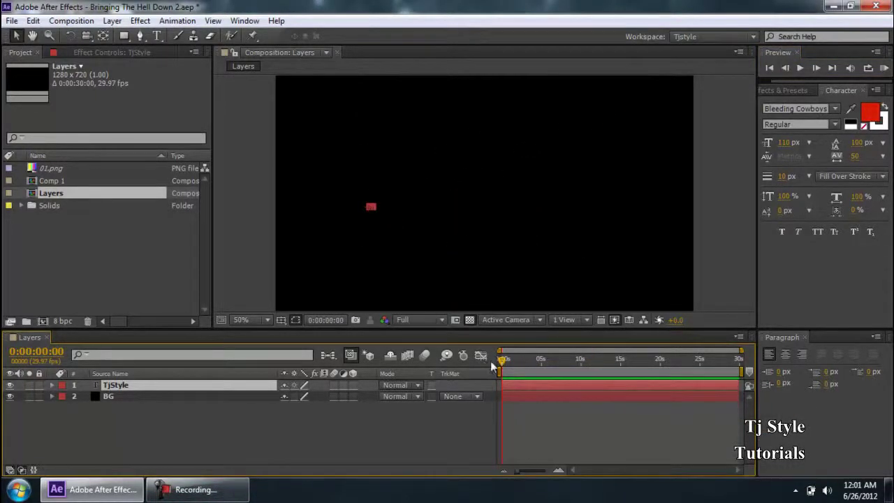
click(884, 67)
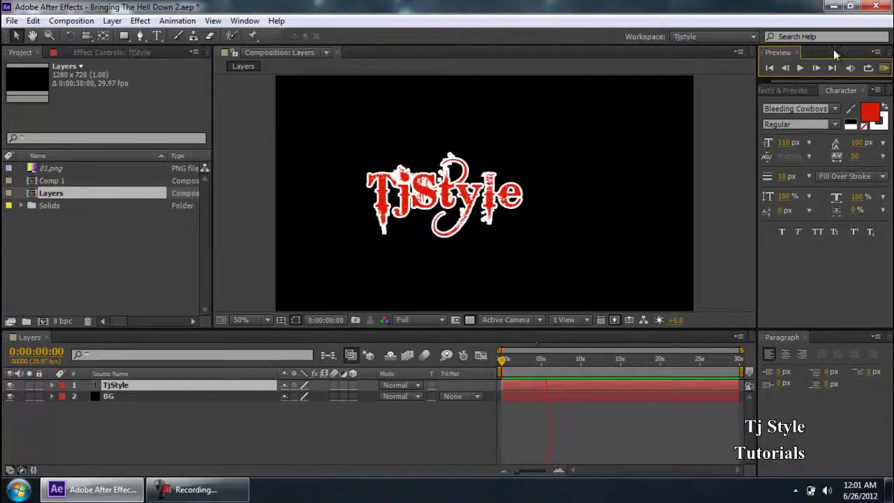
click(801, 68)
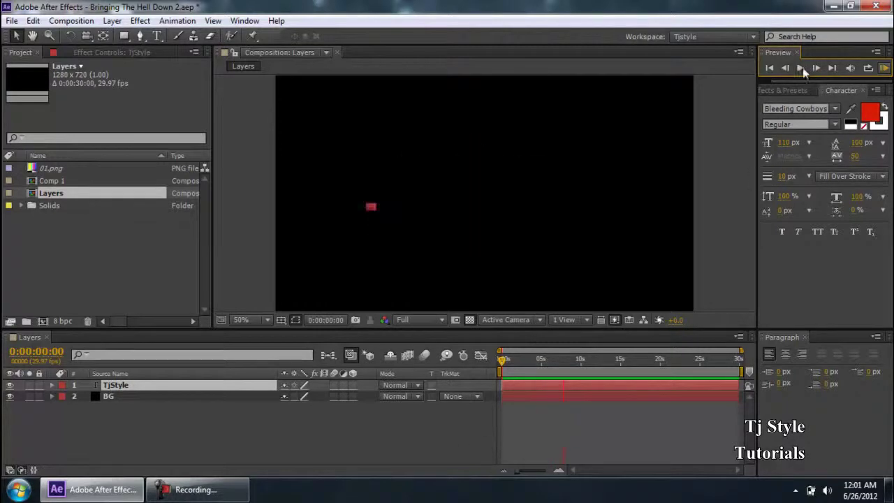
drag(503, 361, 578, 365)
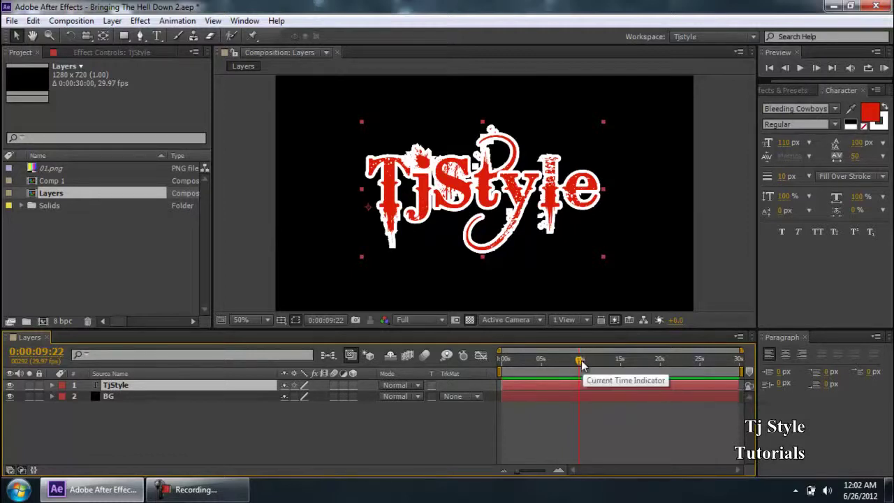
Go to exactly 0:00:10:00, end the work area there, then reset it to 30 seconds.
drag(578, 363, 585, 364)
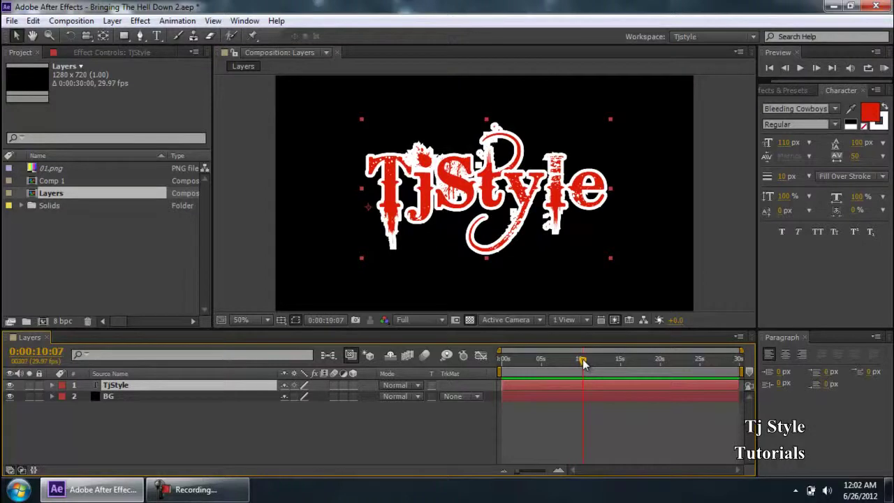
drag(583, 363, 580, 363)
click(36, 351)
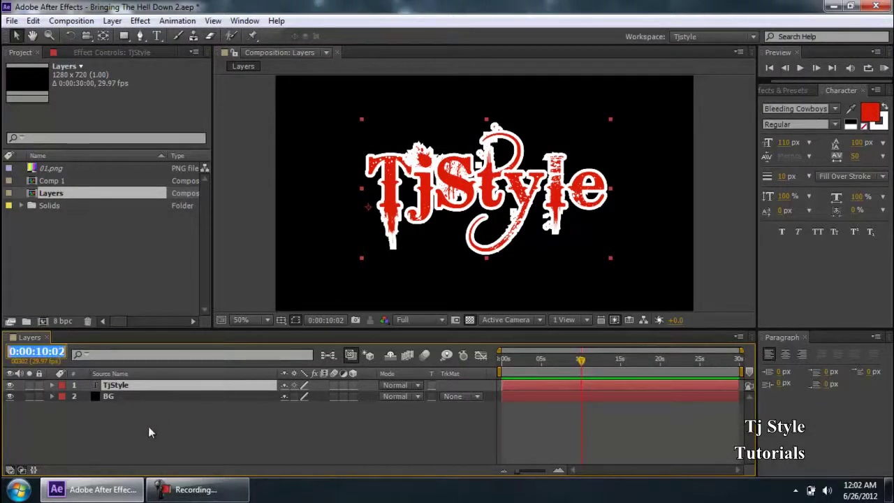
text(101)
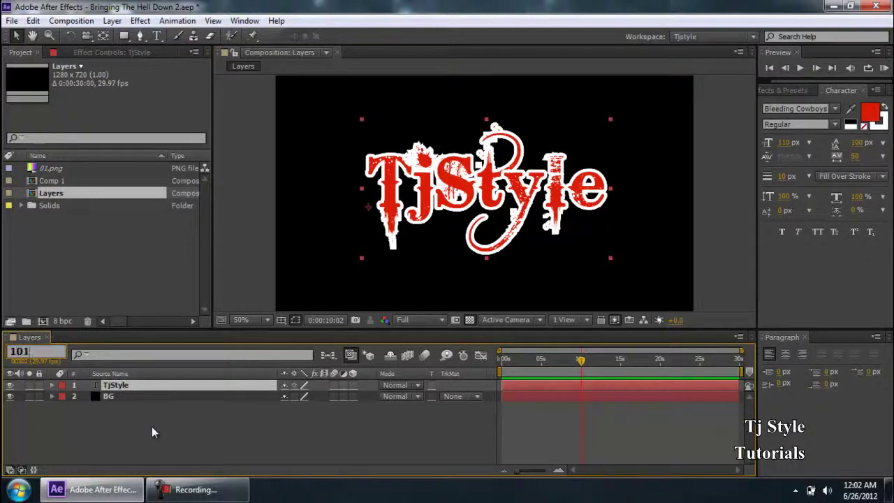
text(00)
key(Return)
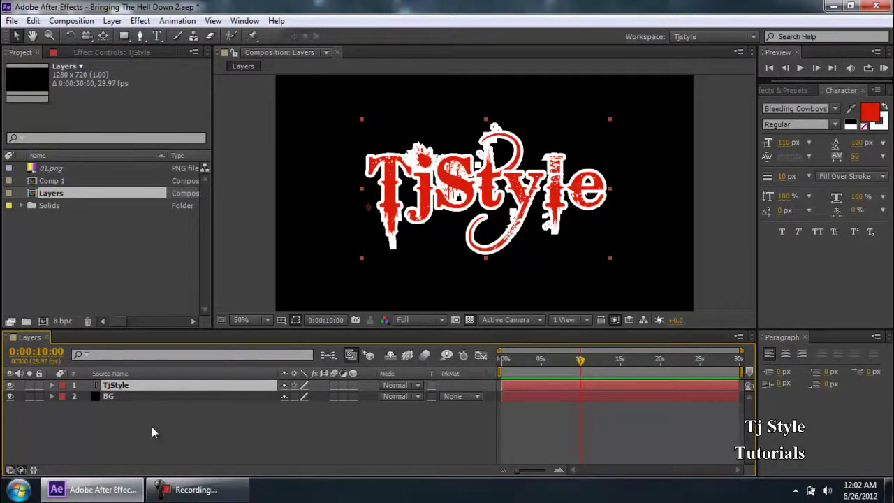
key(n)
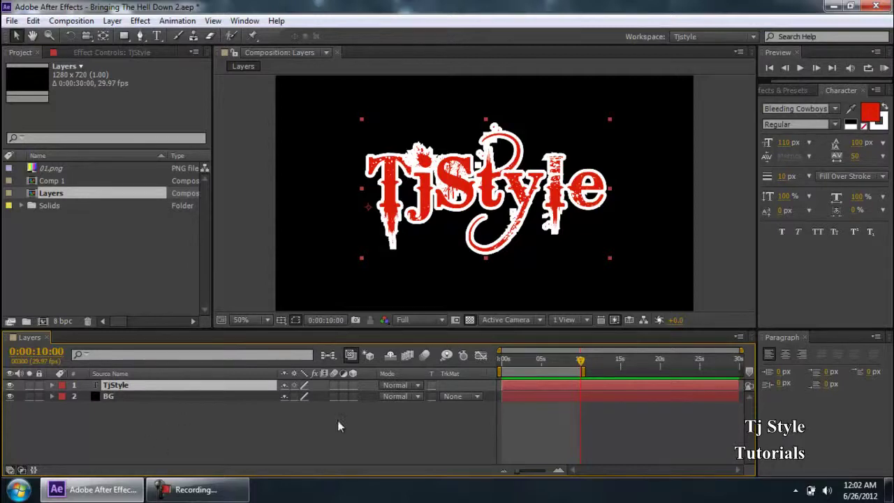
double_click(536, 375)
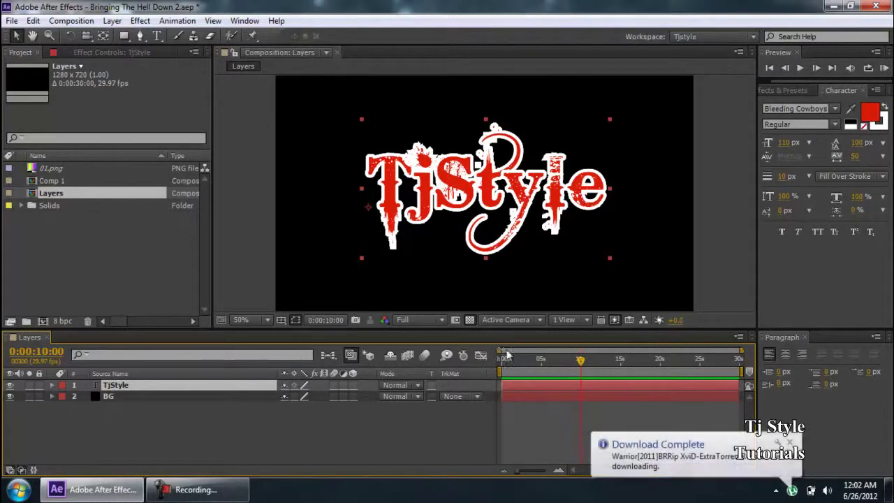
Dismiss the download notification and return the playhead to exactly 0:00:10:00.
click(790, 444)
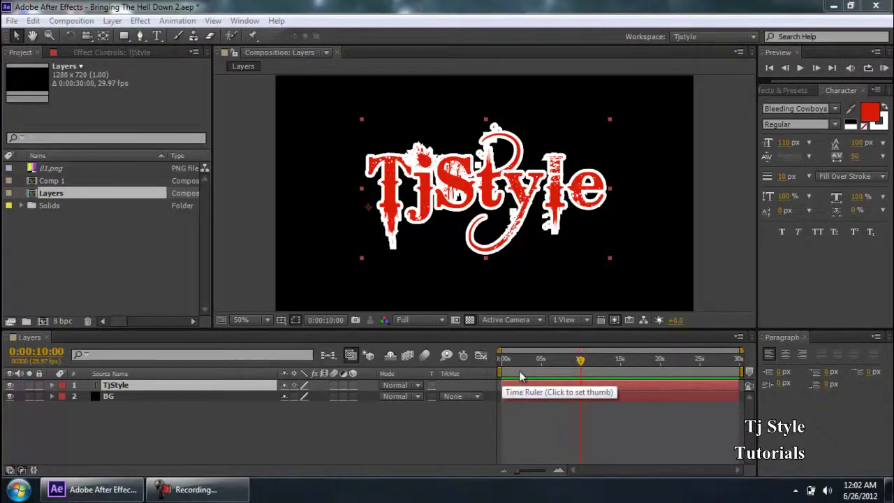
mouse_move(580, 359)
mouse_down()
mouse_move(543, 363)
mouse_move(580, 363)
mouse_up()
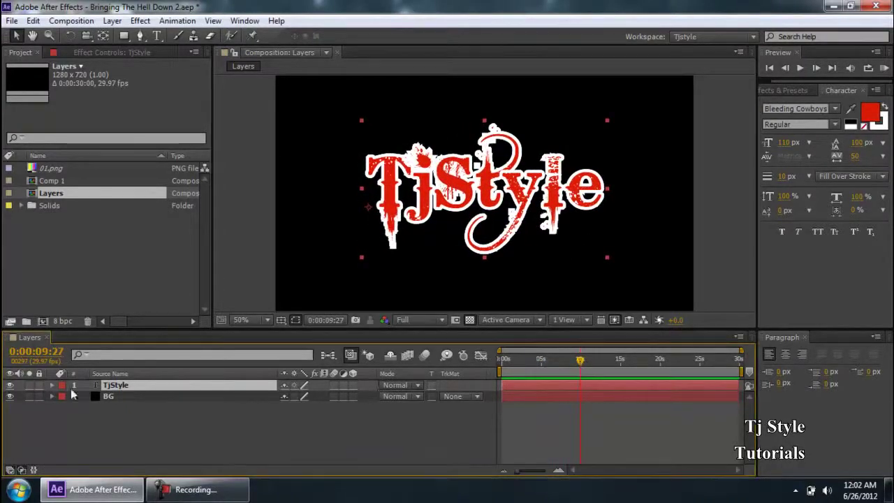
click(53, 353)
text(1000)
key(Return)
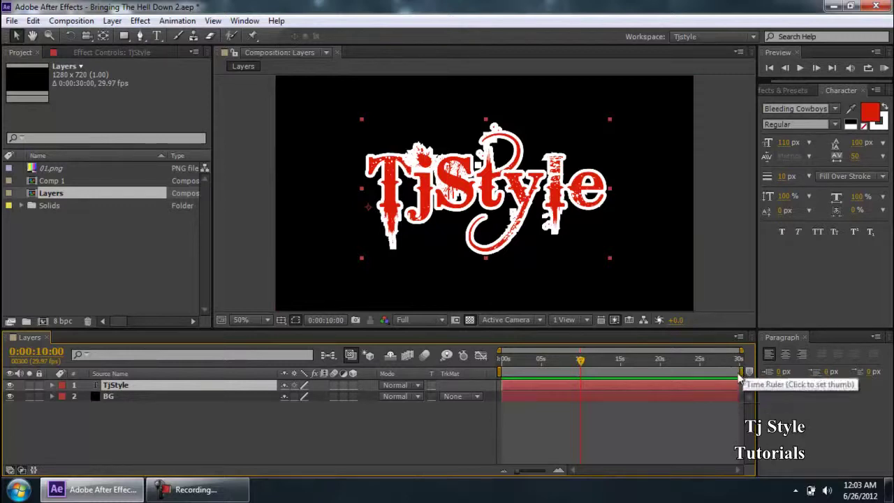
End the work area at 10 seconds and RAM-preview the scale-up from the first frame.
drag(745, 376, 583, 370)
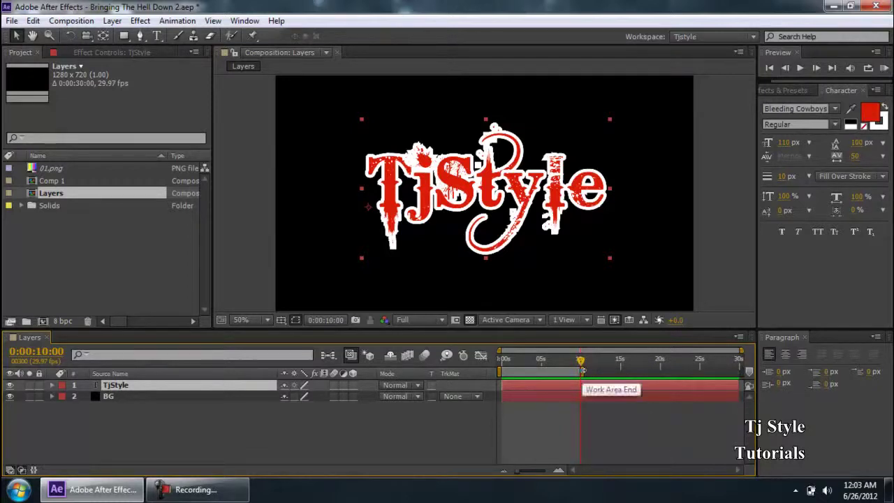
key(ctrl+z)
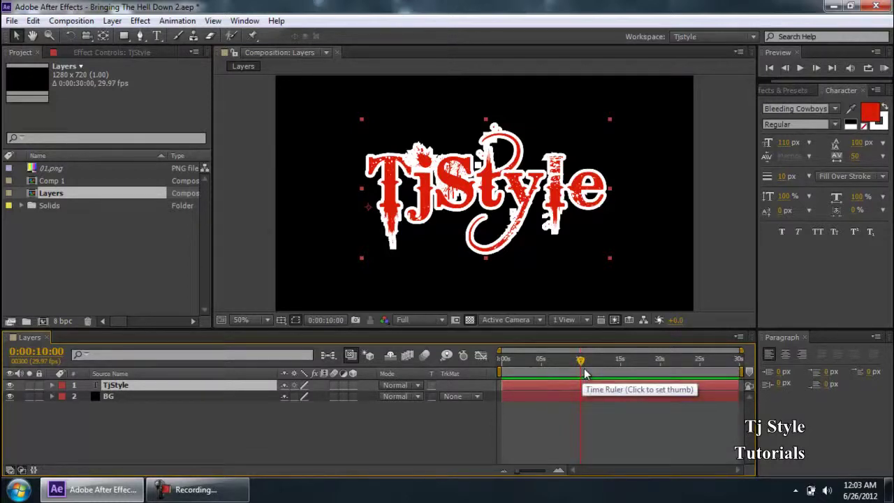
key(ctrl+shift+z)
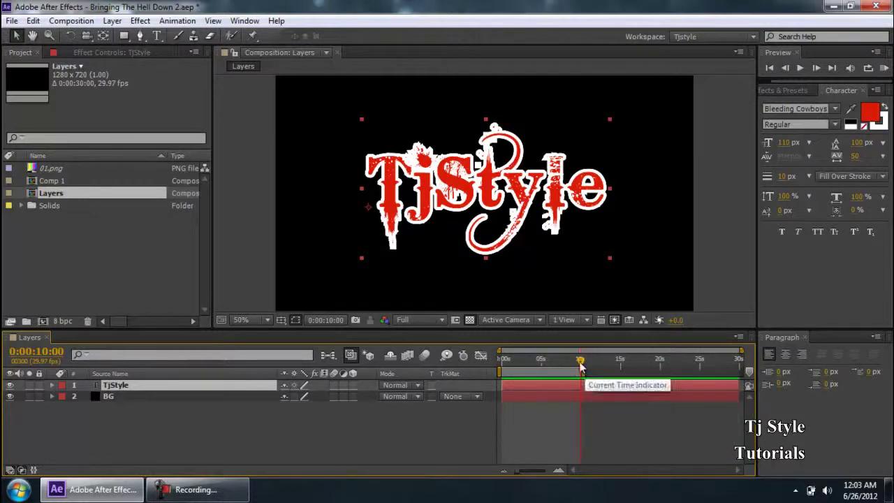
drag(580, 359, 485, 359)
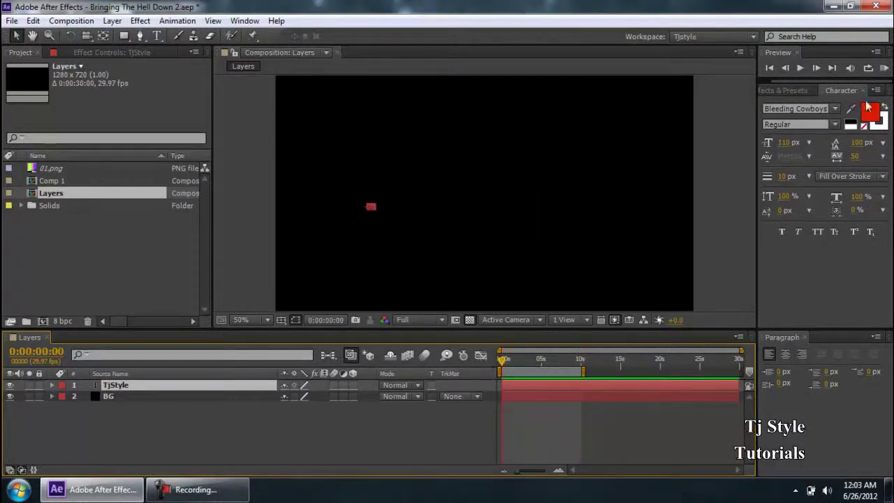
click(881, 72)
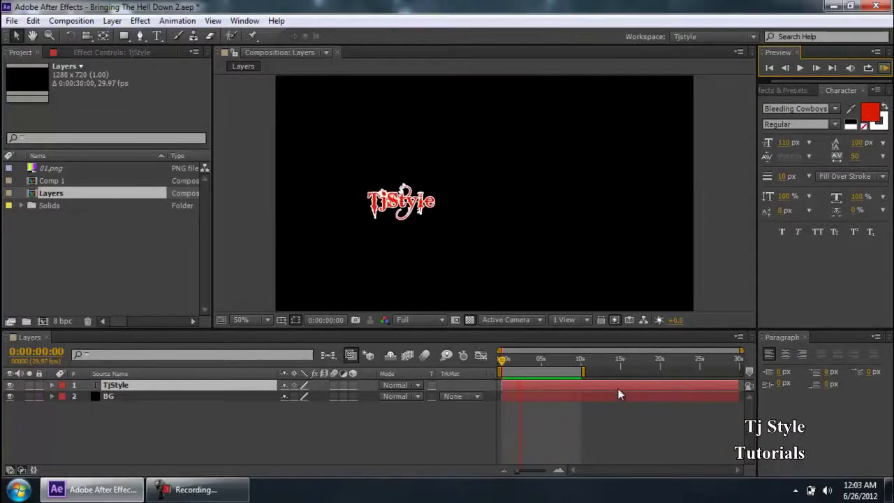
Select the TjStyle layer and zoom the timeline to frame level around 0:00:09:24.
click(196, 489)
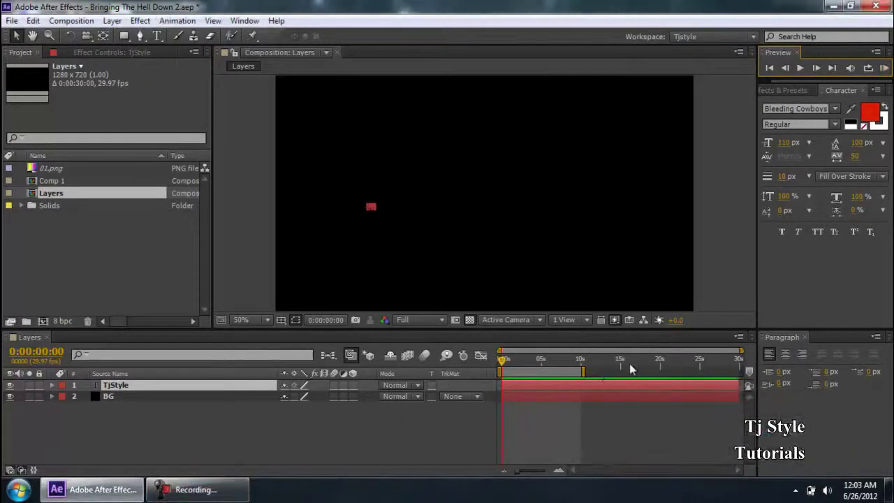
drag(506, 362, 580, 361)
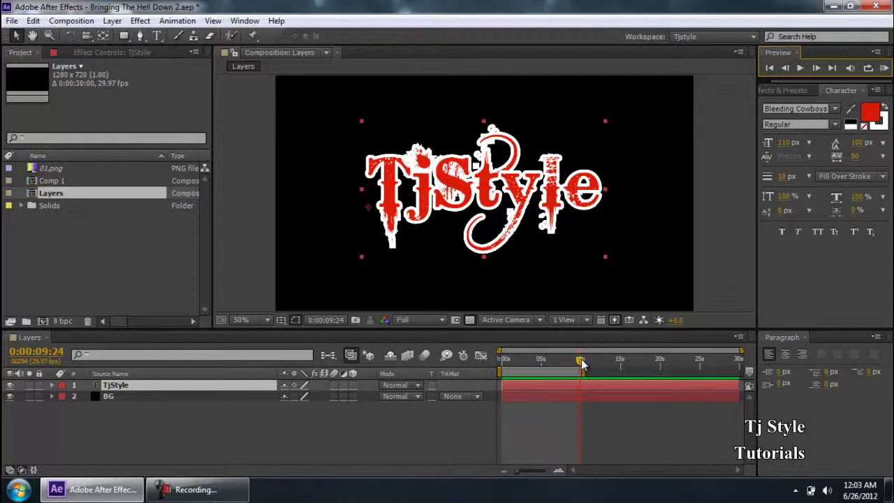
click(531, 286)
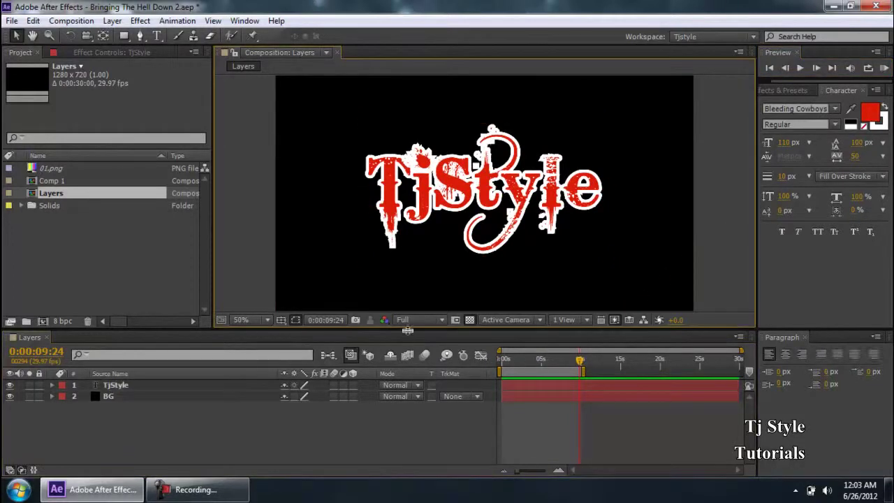
click(139, 386)
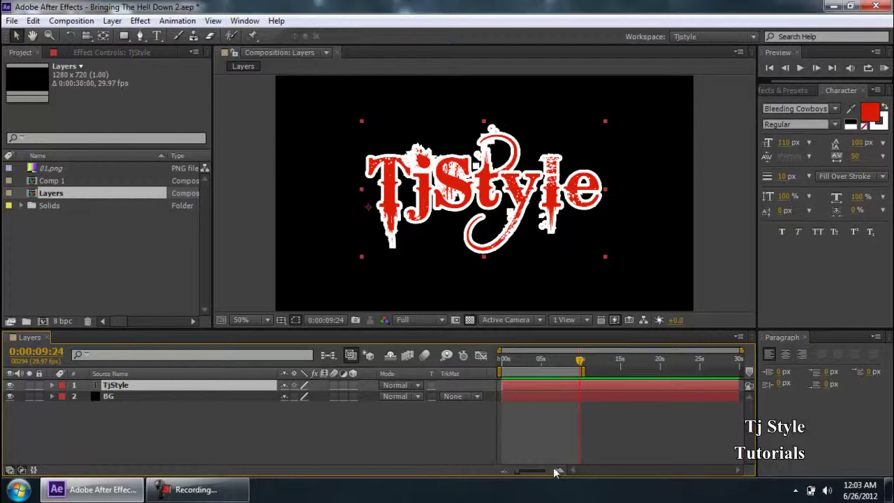
mouse_move(517, 476)
mouse_down()
mouse_move(527, 475)
mouse_move(514, 474)
mouse_up()
drag(511, 474, 546, 474)
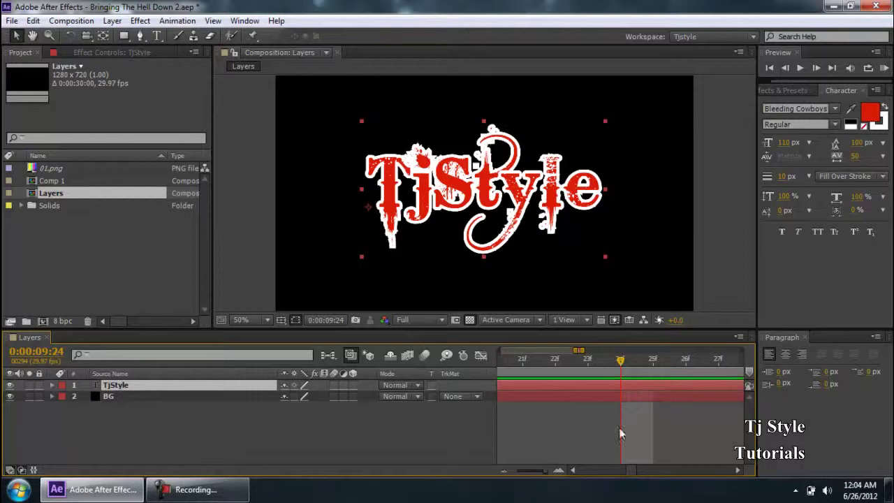
Zoom the timeline out to the full 30 seconds and move back to about 0:00:05:03.
click(504, 473)
click(503, 472)
click(503, 474)
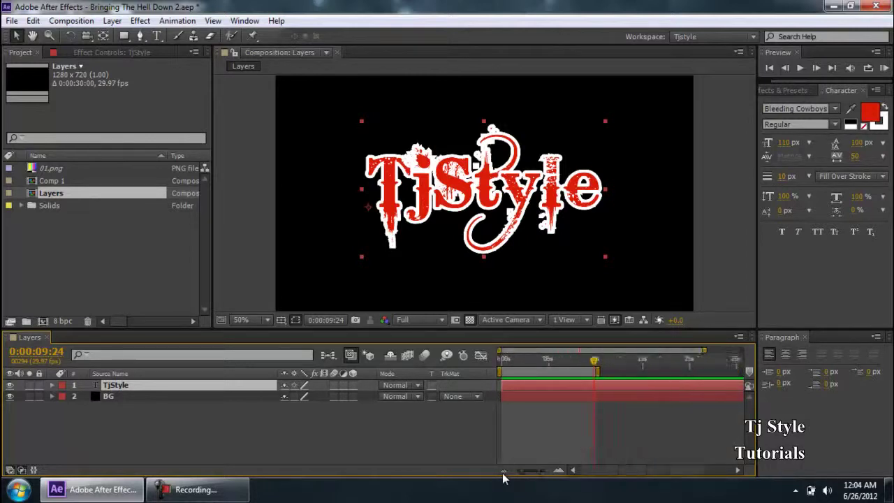
click(503, 474)
drag(580, 360, 543, 361)
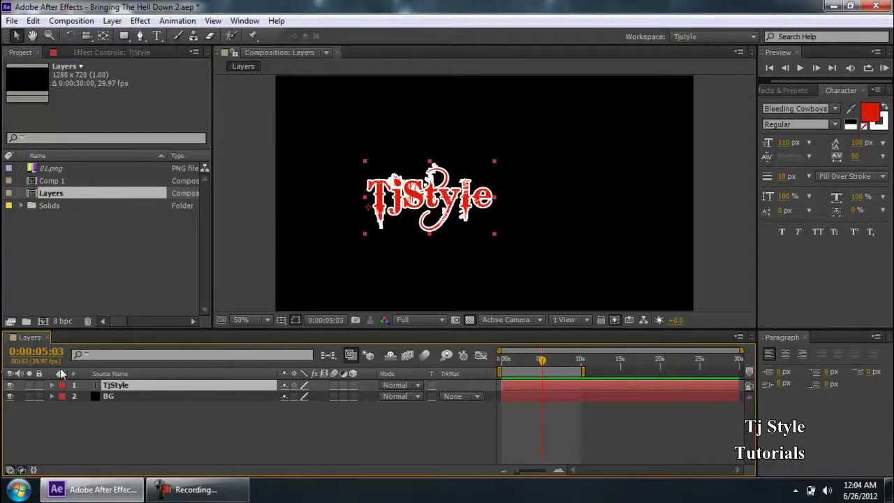
Zoom toward frame level and back out, stepping the time to 0:00:05:00.
click(558, 472)
click(558, 471)
click(558, 471)
click(557, 471)
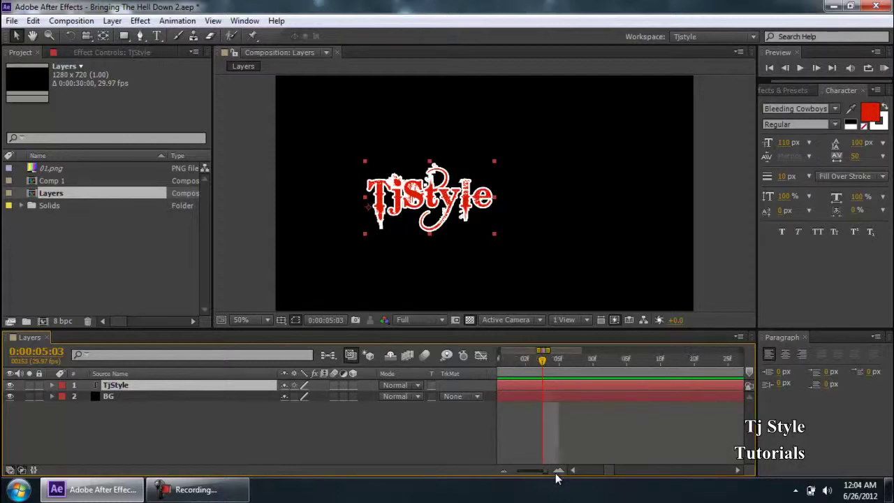
click(503, 471)
drag(542, 359, 516, 364)
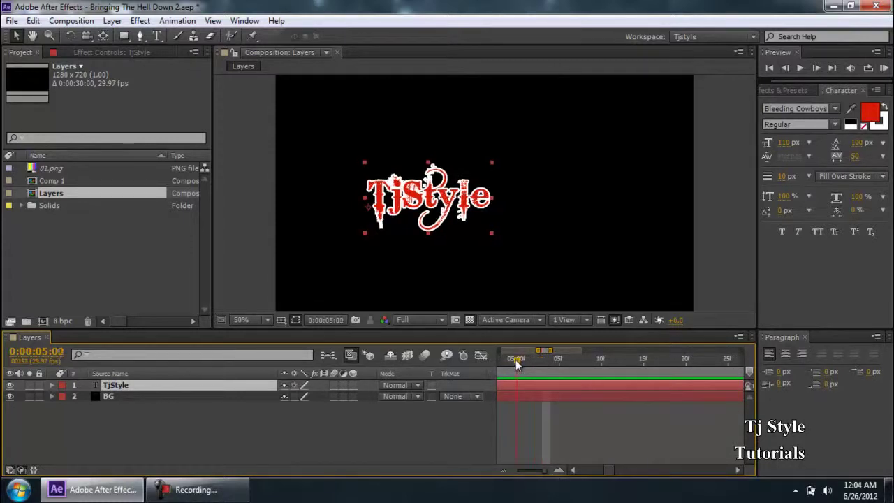
click(504, 472)
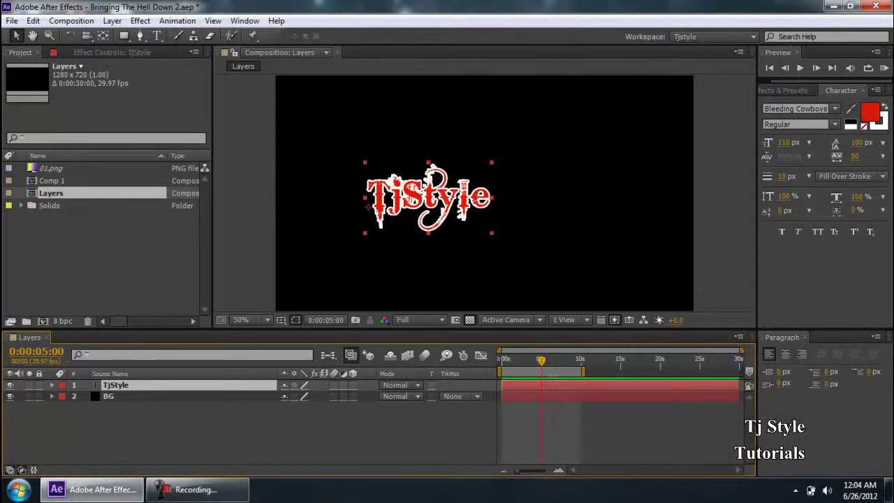
Review the scale-up near 0:00:04:26, toggling timeline zoom with buttons and the semicolon key.
mouse_move(547, 366)
mouse_down()
mouse_move(556, 363)
mouse_move(532, 364)
mouse_move(542, 364)
mouse_up()
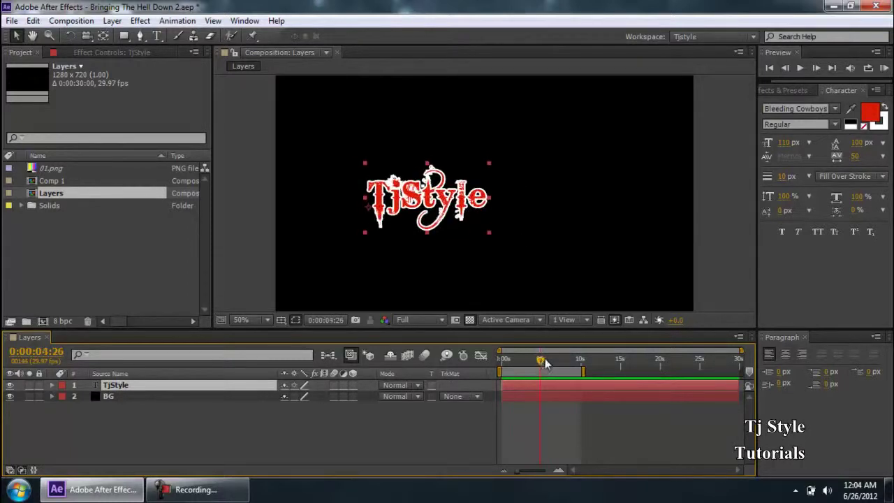
click(558, 471)
click(557, 471)
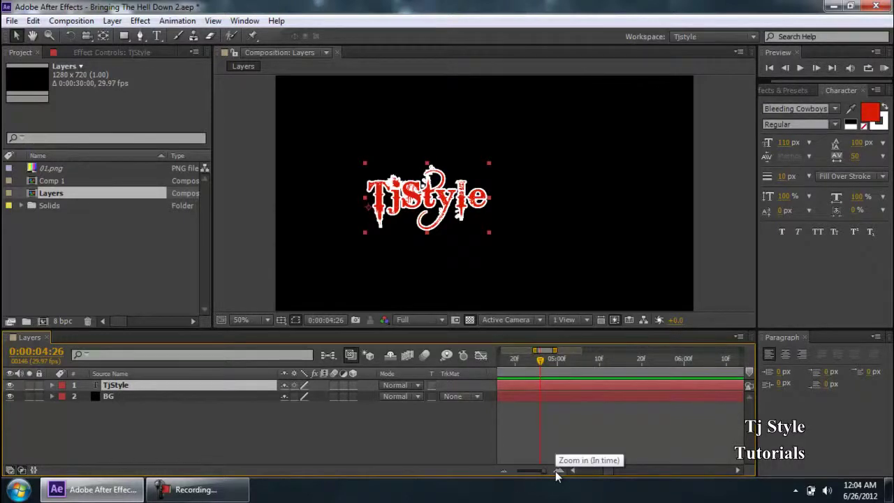
click(502, 471)
click(501, 471)
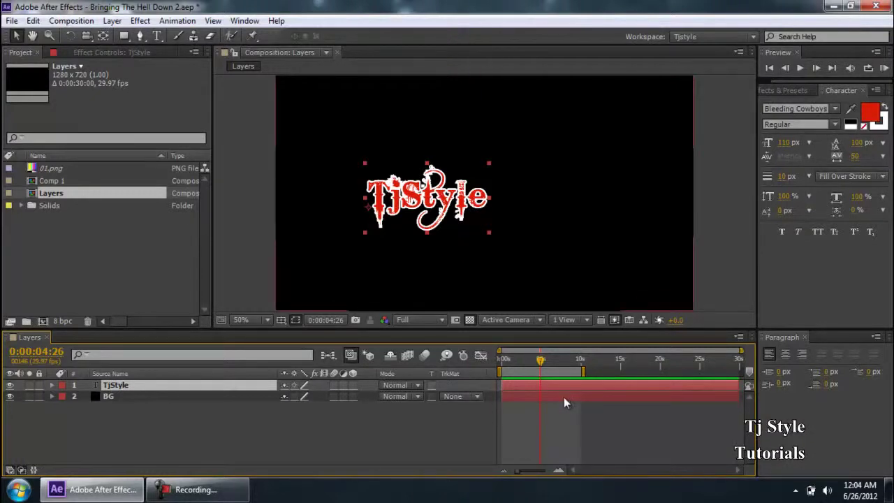
key(semicolon)
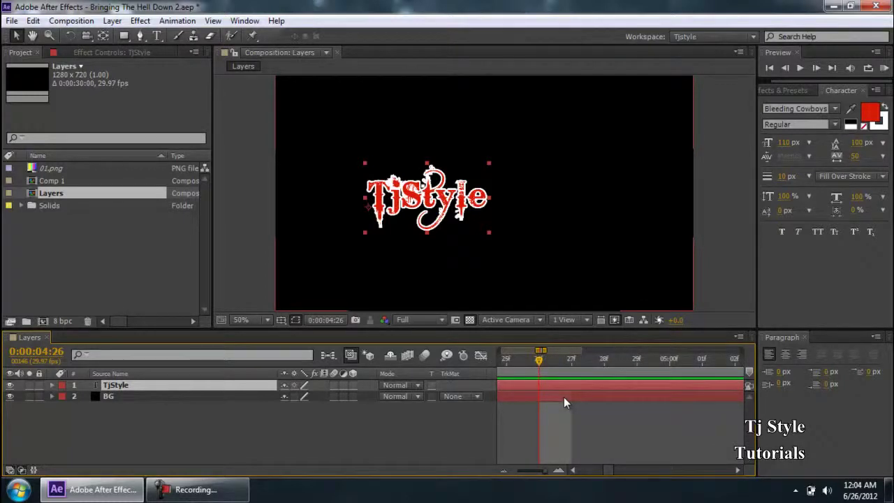
key(semicolon)
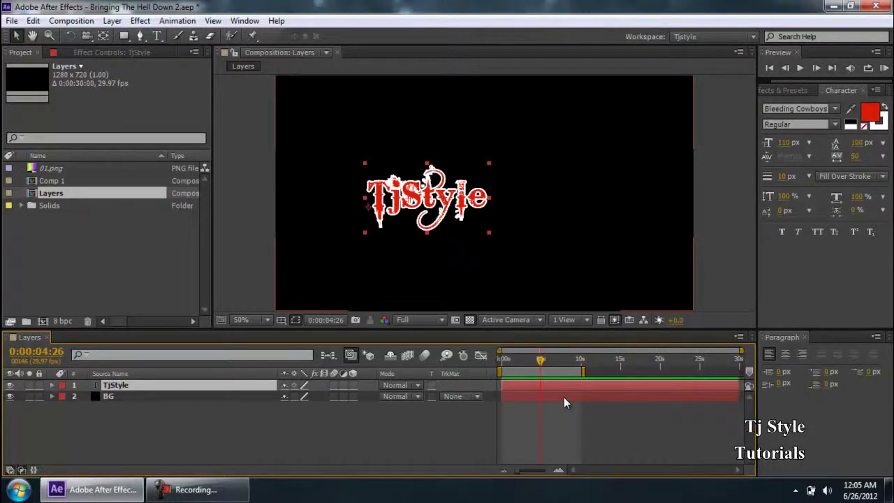
click(236, 489)
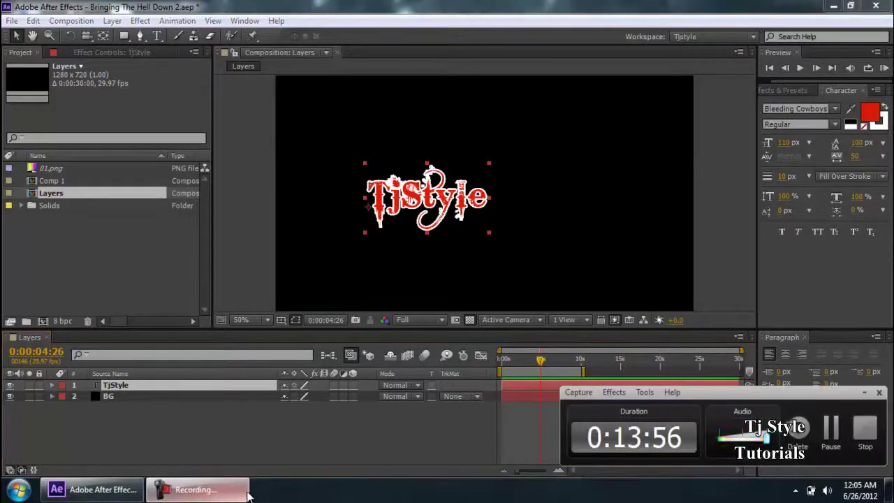
click(236, 490)
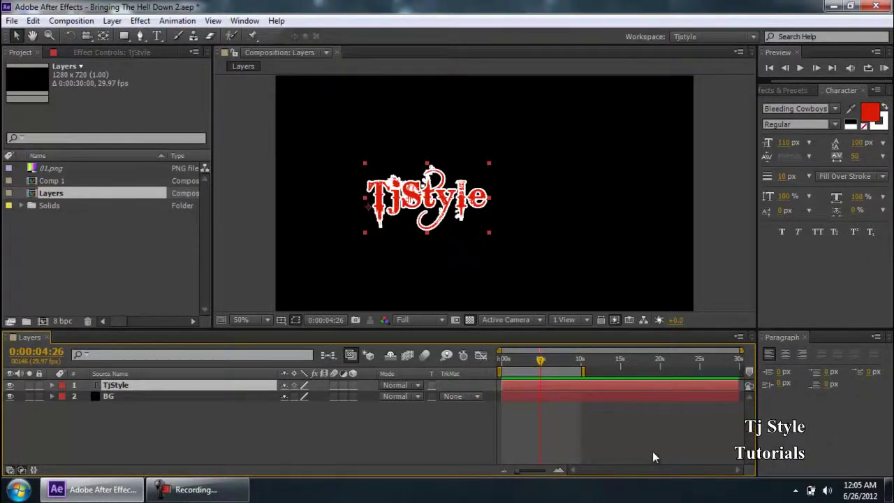
Open Comp 1 in its own timeline and enlarge the timeline panel.
double_click(61, 181)
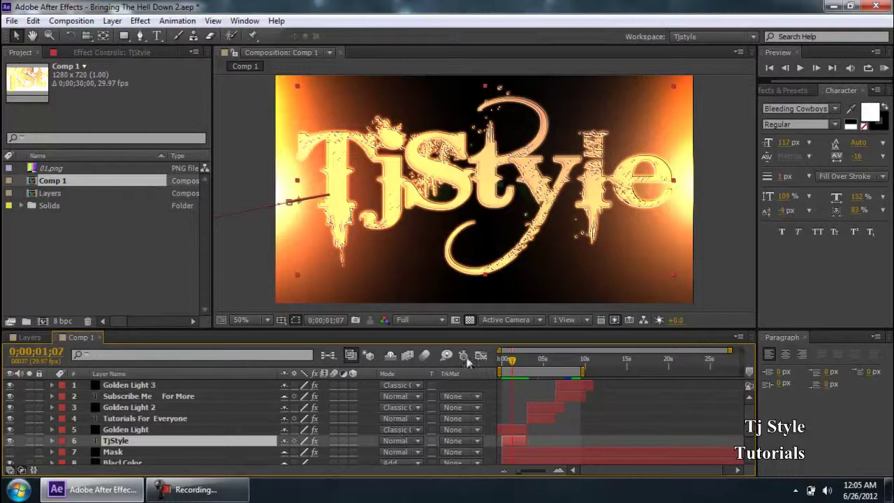
drag(463, 328, 460, 299)
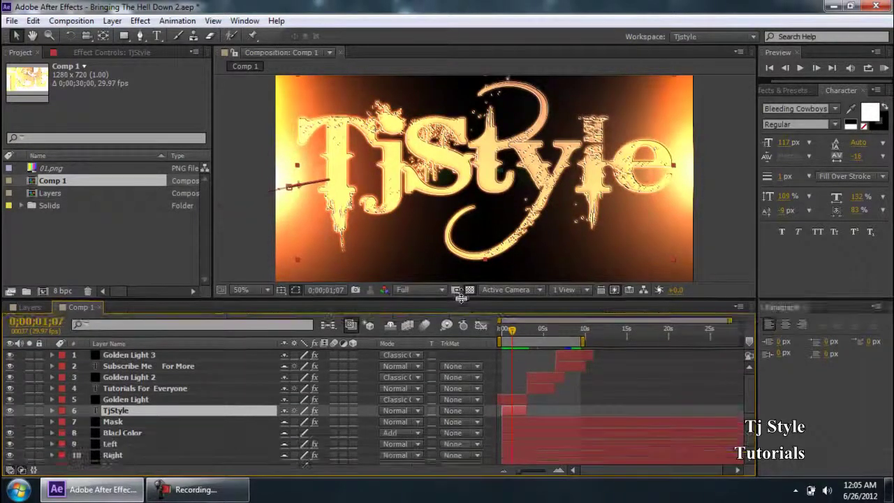
click(559, 469)
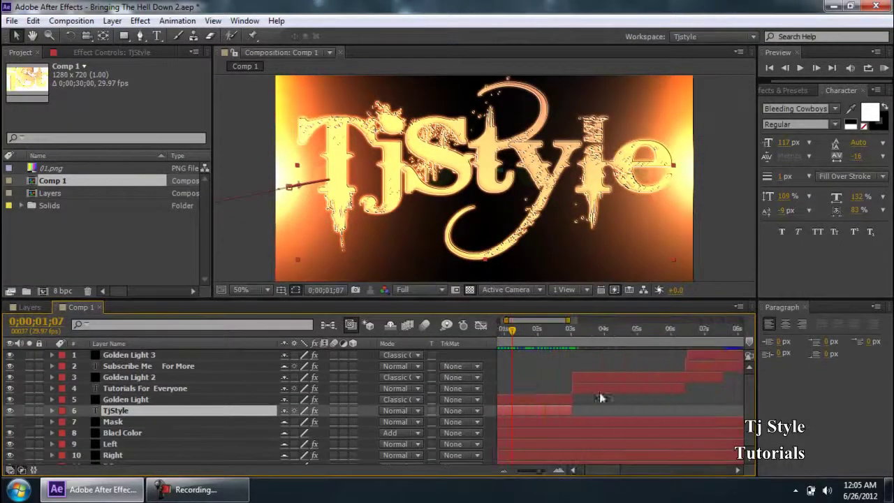
click(503, 469)
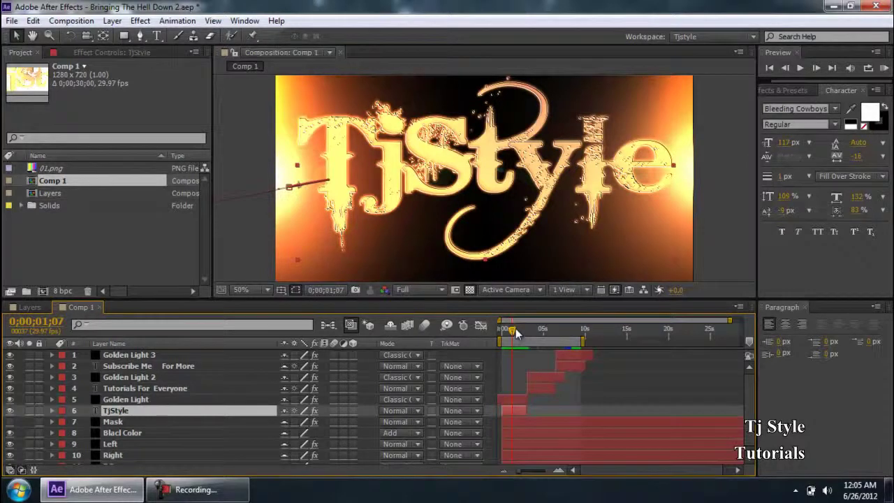
Scrub Comp 1 to about 0;00;05;03 to see 'Tutorials For Everyone', then return to Layers.
drag(515, 328, 526, 329)
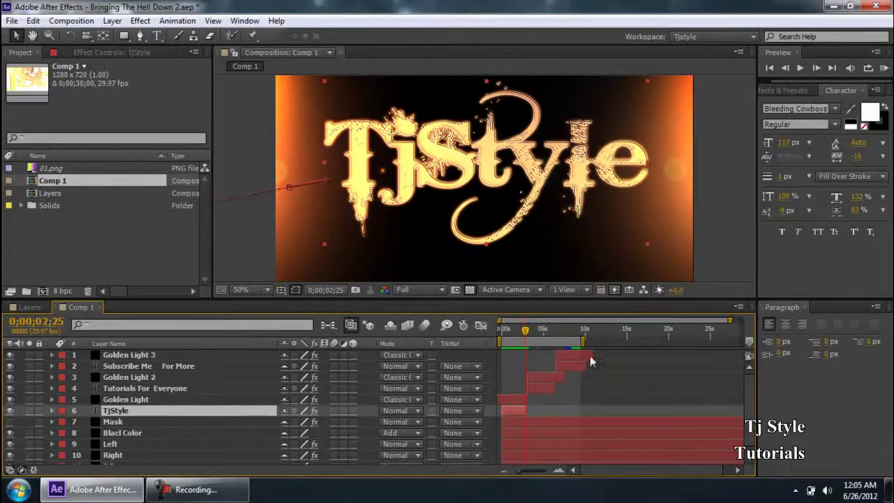
click(532, 331)
click(544, 328)
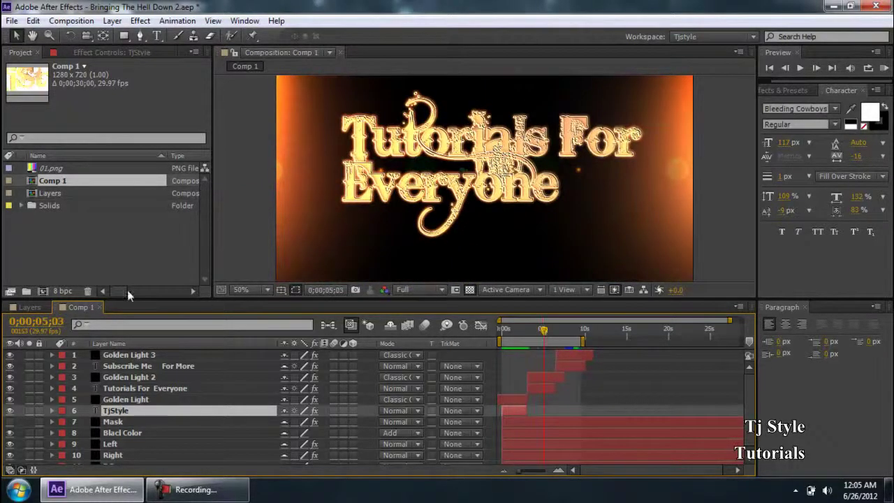
click(53, 307)
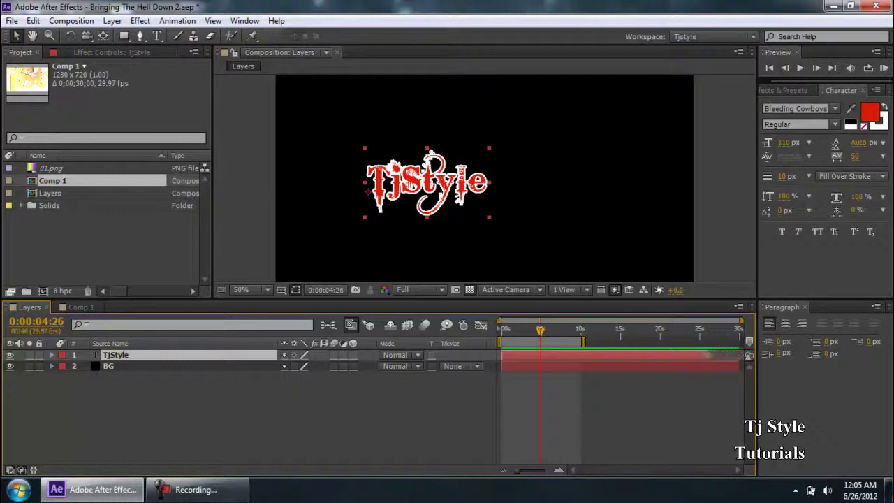
Drag the TjStyle layer's out point left to about 15 seconds.
drag(693, 355, 624, 365)
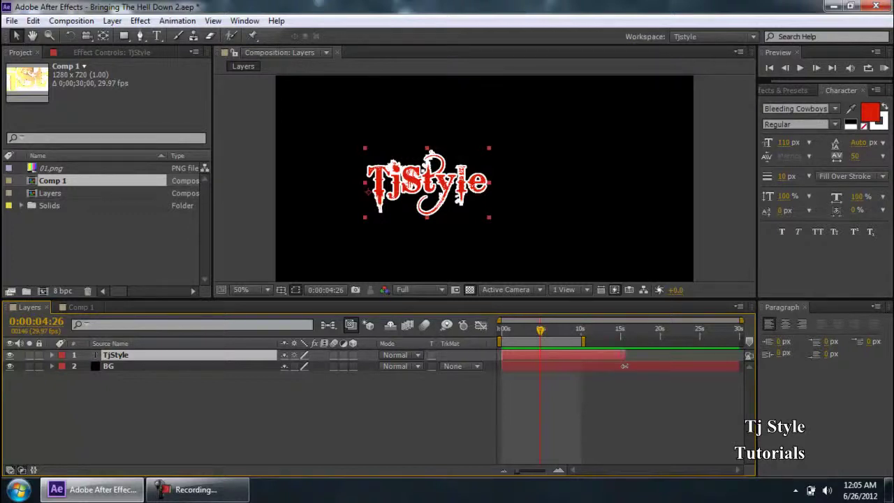
click(196, 490)
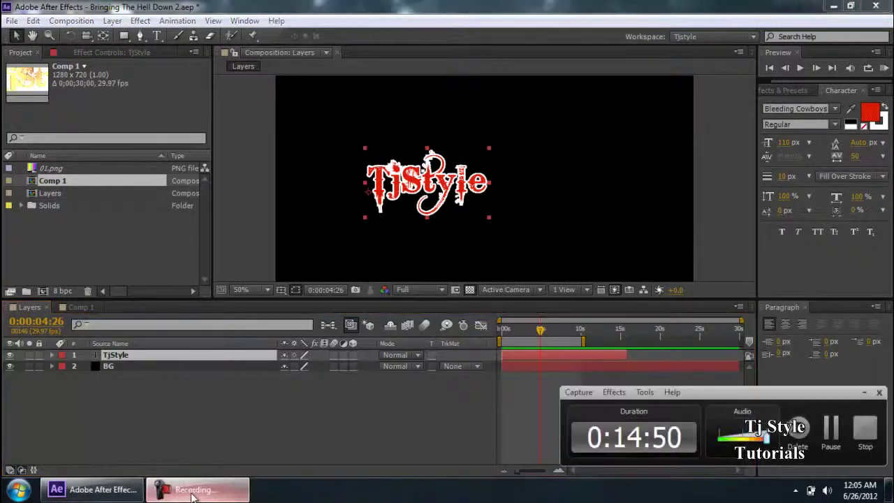